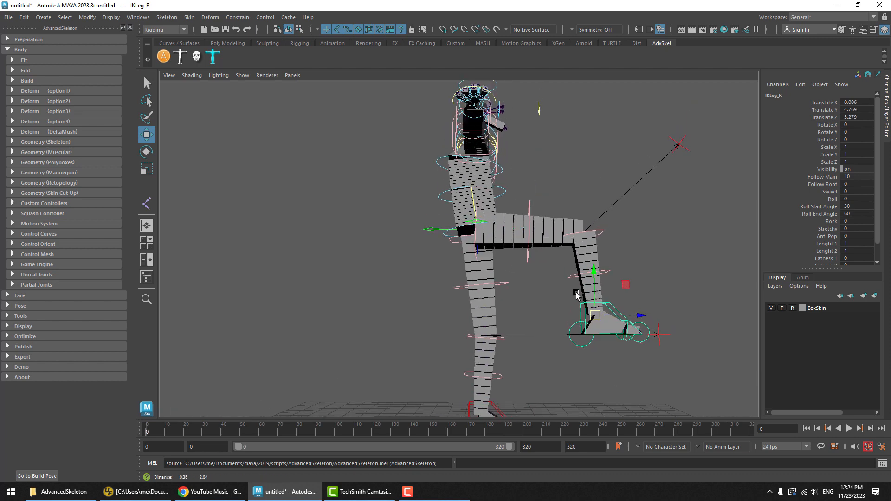
Step: Bend the right leg into a curve by moving the mid-thigh bend control upward and the mid-shin bend control outward
{"action": "left_click", "coordinate": [540, 295]}
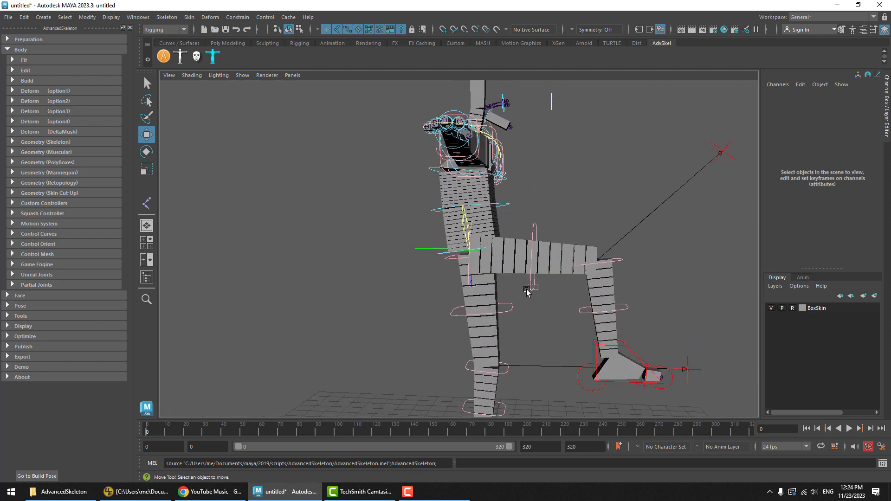
{"action": "left_click", "coordinate": [527, 291]}
{"action": "left_click_drag", "start_coordinate": [536, 258], "coordinate": [547, 218]}
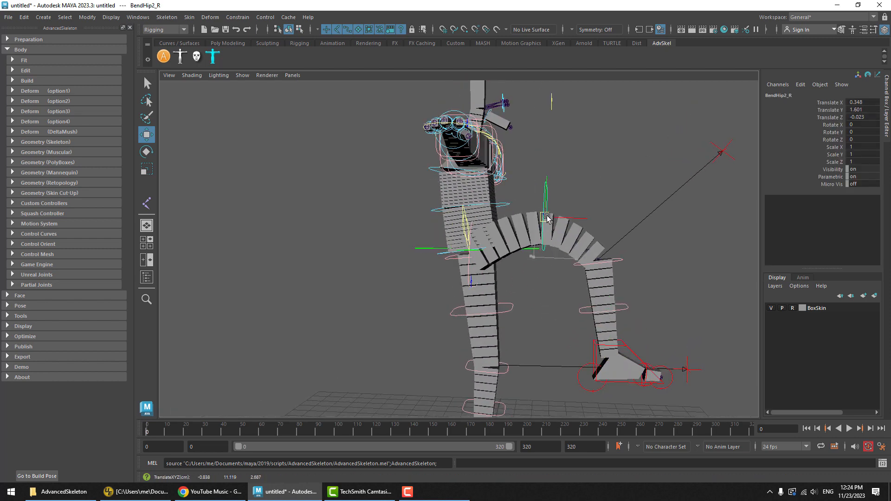
{"action": "left_click", "coordinate": [626, 304]}
{"action": "middle_click_drag", "start_coordinate": [626, 304], "coordinate": [662, 310]}
Step: Try scaling and rotating the right mid-thigh bend control, undoing each change
{"action": "left_click", "coordinate": [547, 195]}
{"action": "key", "text": "r"}
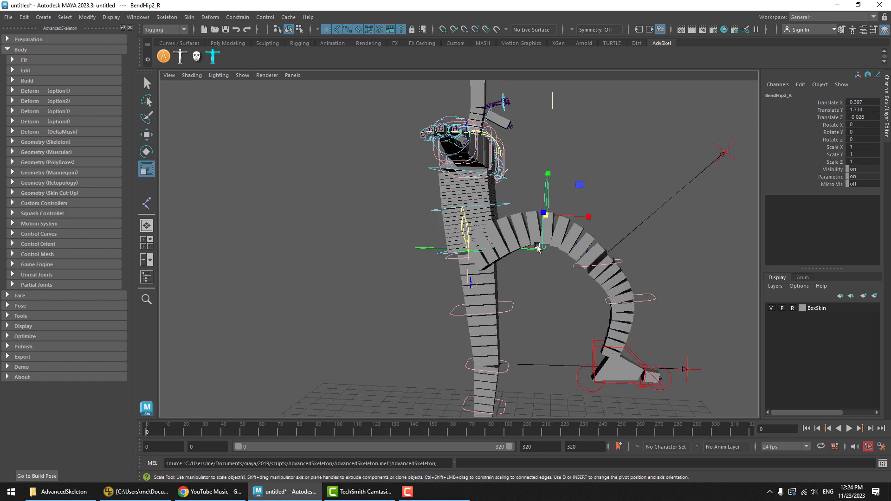
{"action": "middle_click_drag", "start_coordinate": [538, 245], "coordinate": [558, 245]}
{"action": "key", "text": "ctrl+z"}
{"action": "key", "text": "e"}
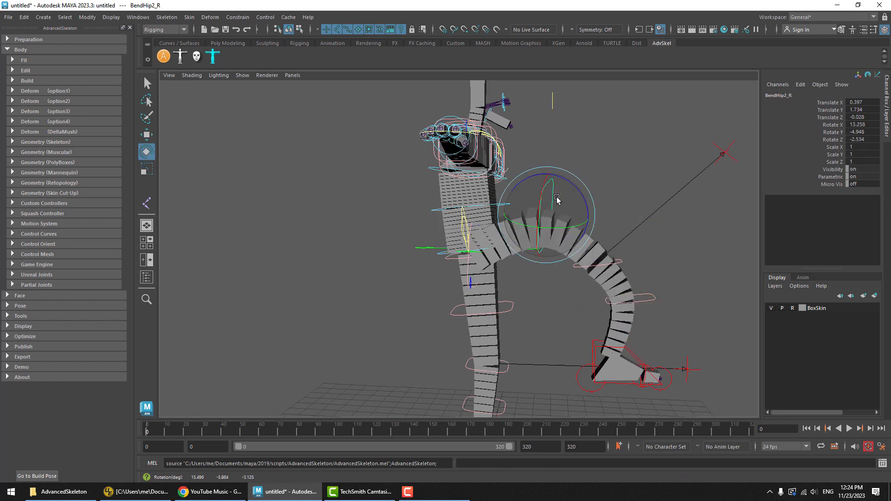
{"action": "left_click_drag", "start_coordinate": [563, 199], "coordinate": [549, 218]}
{"action": "key", "text": "ctrl+z"}
Step: Try moving the bend control at the right knee joint and undo the move
{"action": "left_click", "coordinate": [588, 268]}
{"action": "key", "text": "w"}
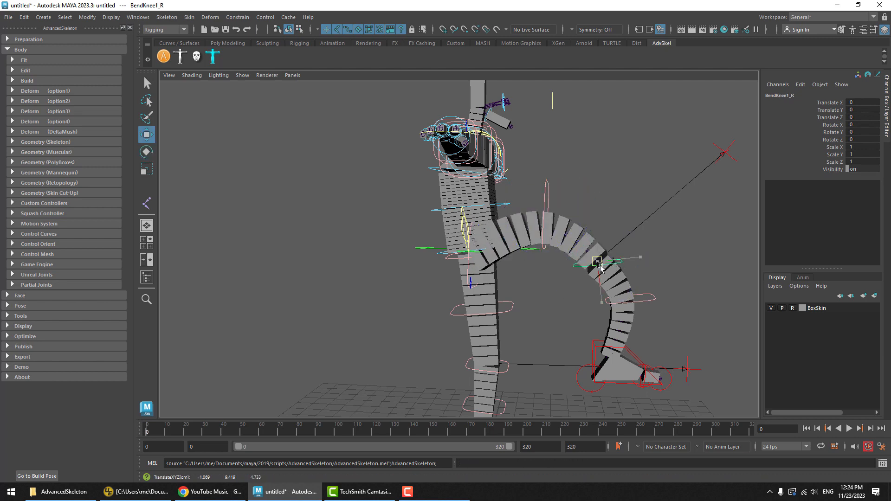
{"action": "key", "text": "ctrl+z"}
Step: Examine the curved right leg and its mid-thigh and mid-shin bend controls from the character's front
{"action": "left_click_drag", "start_coordinate": [593, 273], "coordinate": [549, 254], "text": "alt"}
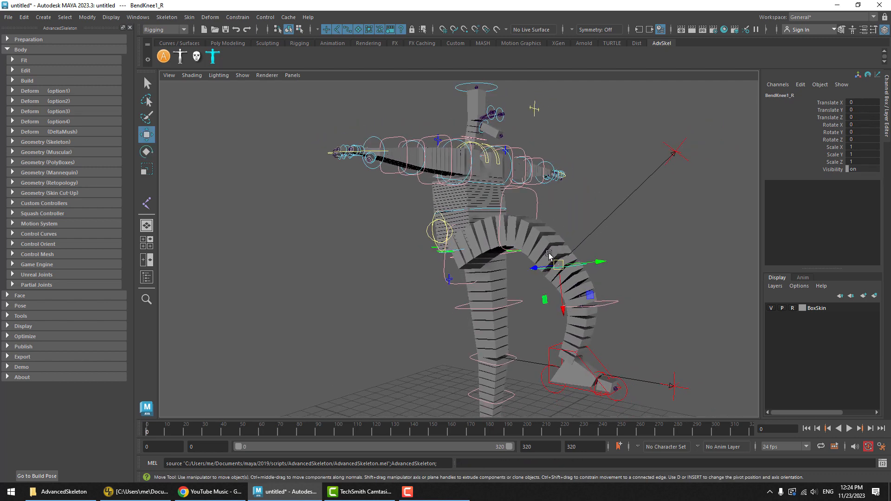
{"action": "left_click", "coordinate": [533, 205]}
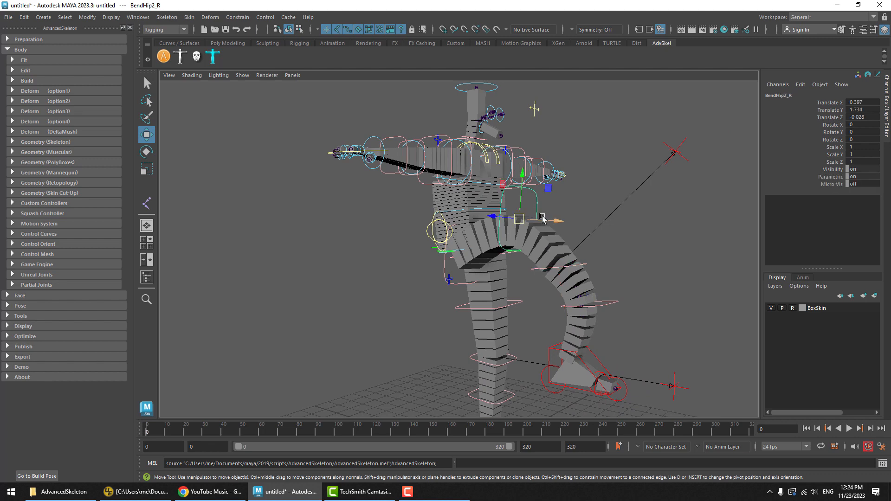
{"action": "left_click", "coordinate": [602, 305]}
{"action": "left_click_drag", "start_coordinate": [603, 317], "coordinate": [579, 293], "text": "alt"}
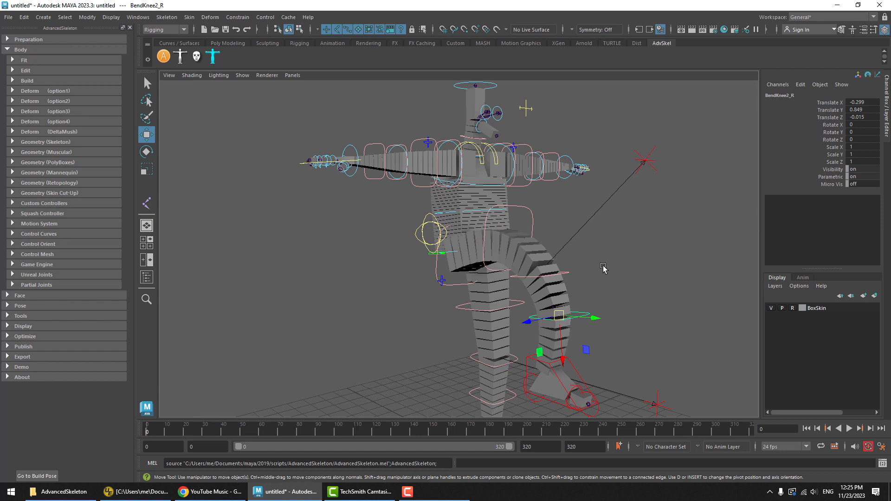
Step: Create a new empty scene without saving the current one
{"action": "left_click", "coordinate": [14, 50]}
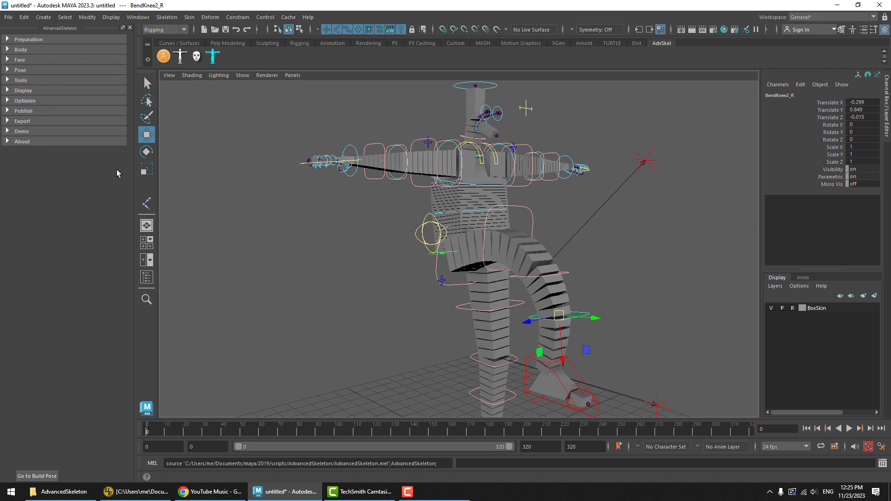
{"action": "left_click", "coordinate": [9, 18]}
{"action": "left_click", "coordinate": [28, 35]}
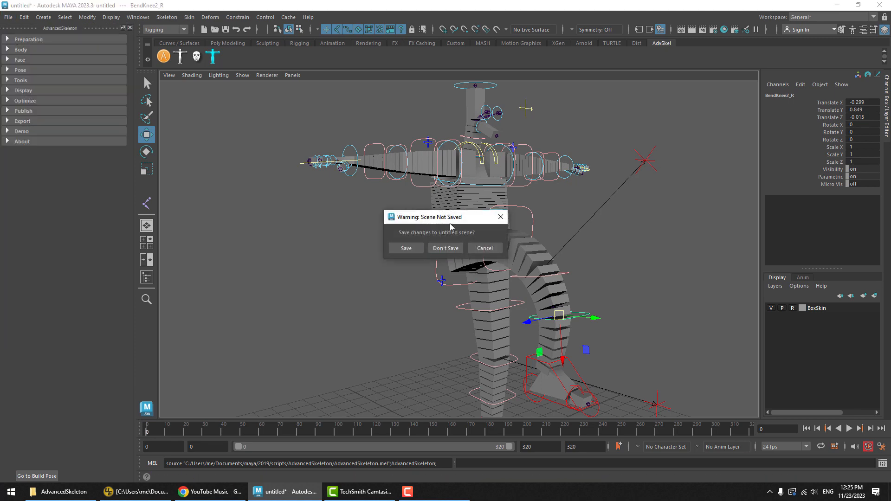
{"action": "left_click", "coordinate": [446, 250]}
Step: Review the available fit-joint attribute types, keep twist/bendy chosen, and read its help page on twist and bendy joints
{"action": "left_click", "coordinate": [20, 49]}
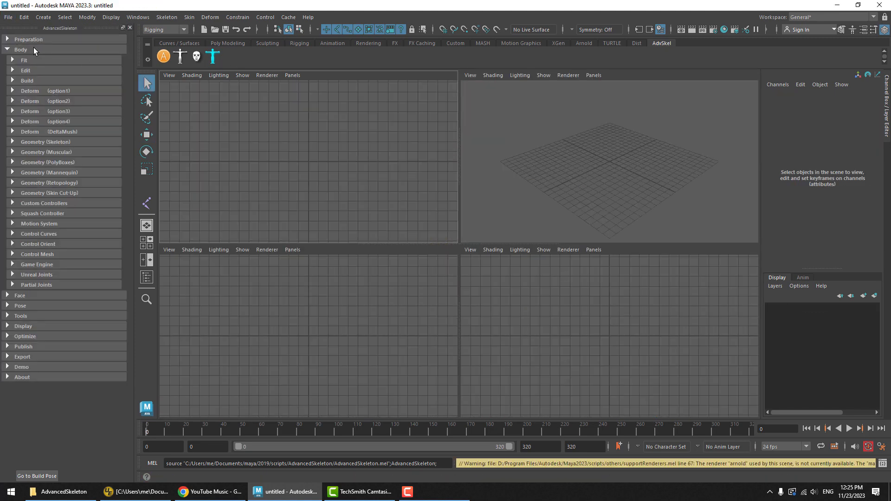
{"action": "left_click", "coordinate": [26, 70]}
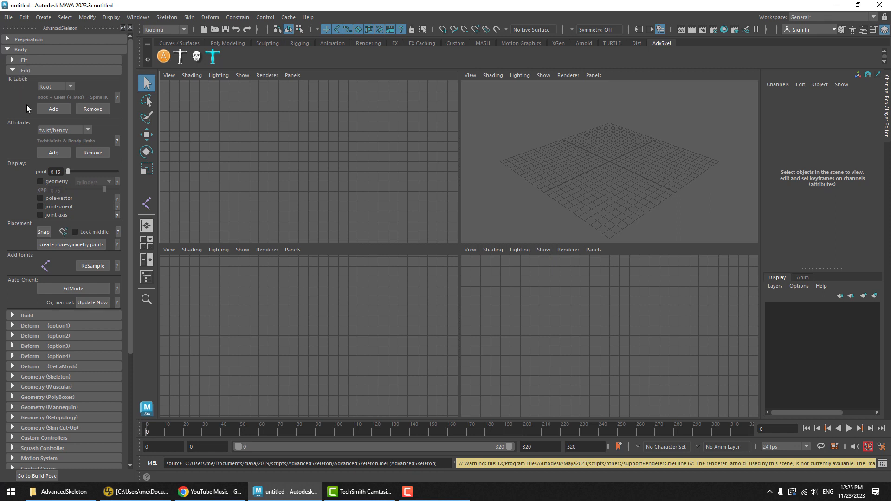
{"action": "left_click", "coordinate": [51, 130]}
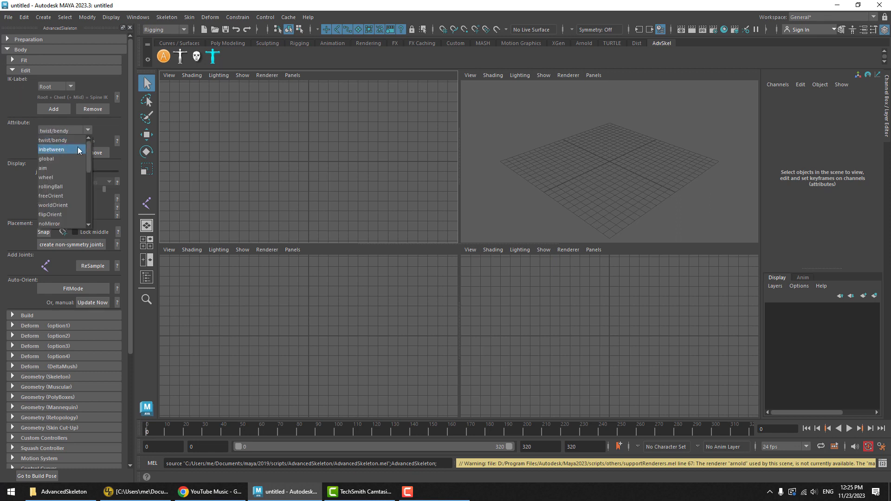
{"action": "scroll", "coordinate": [87, 166], "scroll_direction": "down", "scroll_amount": 2}
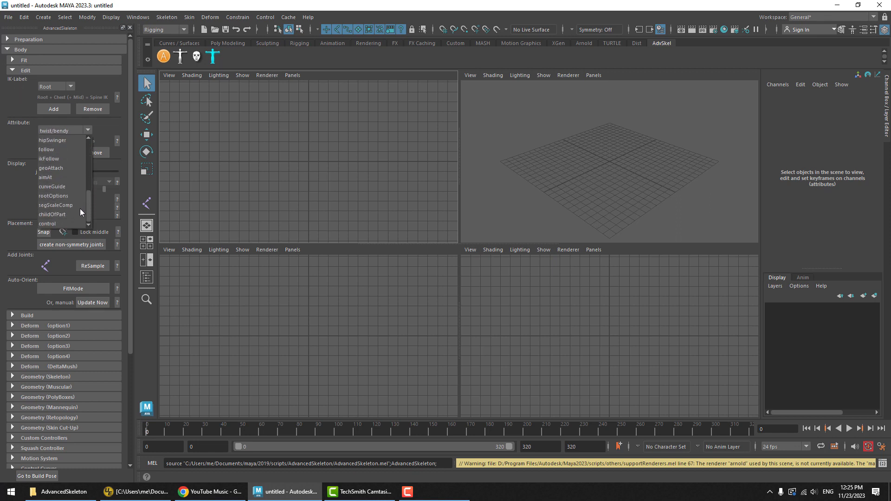
{"action": "scroll", "coordinate": [86, 157], "scroll_direction": "up", "scroll_amount": 2}
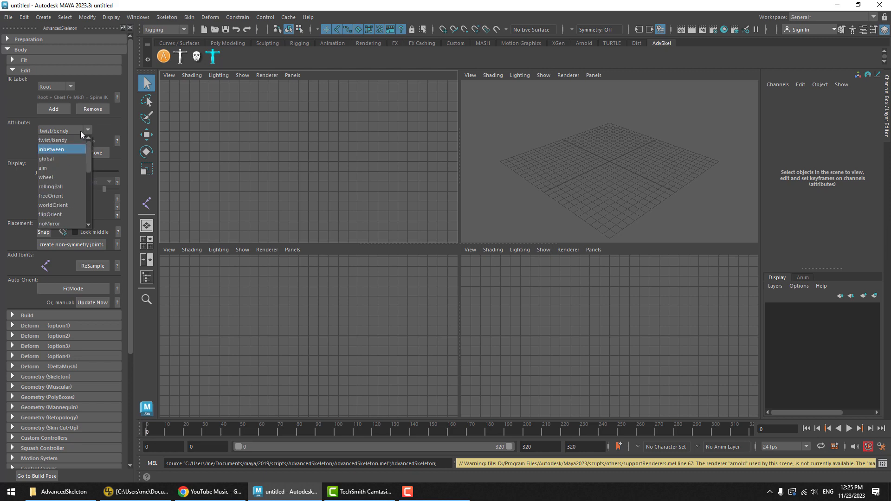
{"action": "left_click", "coordinate": [55, 141]}
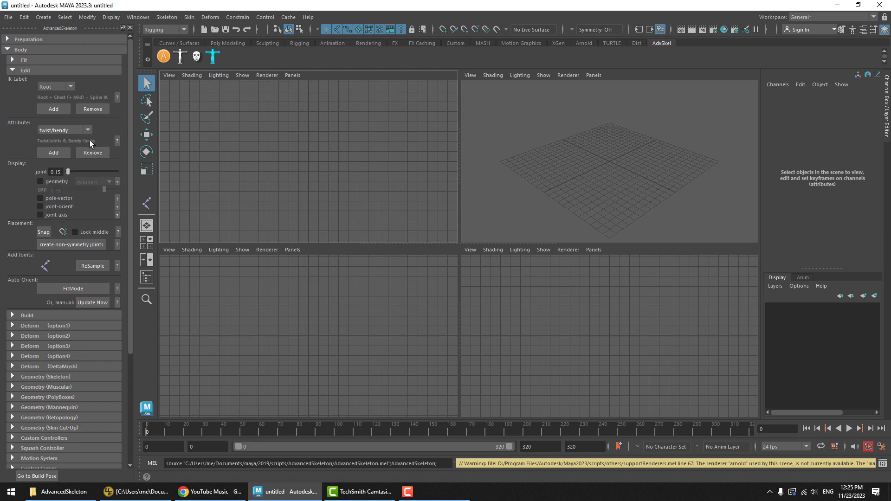
{"action": "left_click", "coordinate": [117, 141]}
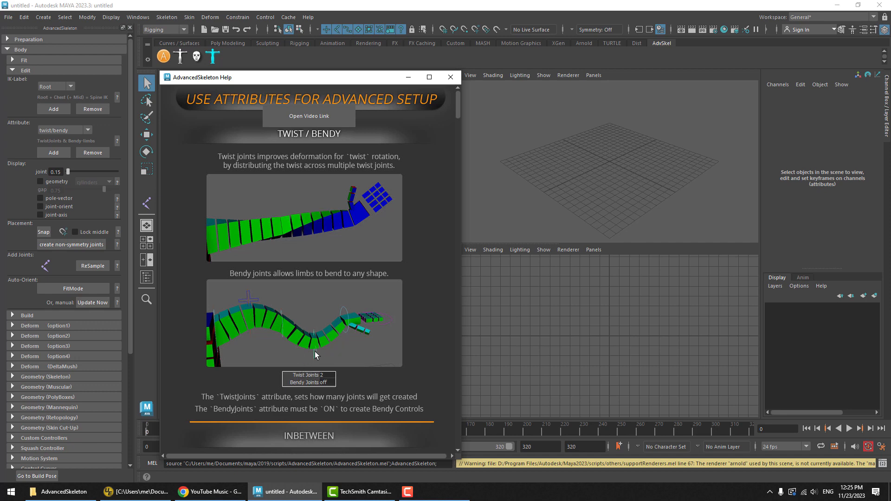
{"action": "left_click", "coordinate": [450, 77]}
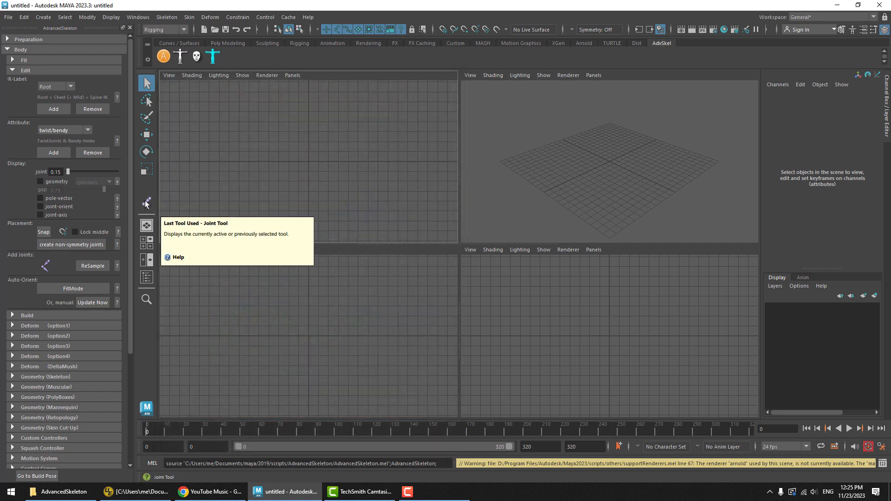
Step: Draw a vertical two-joint chain above the grid in the side view with the Joint Tool
{"action": "left_click", "coordinate": [146, 203]}
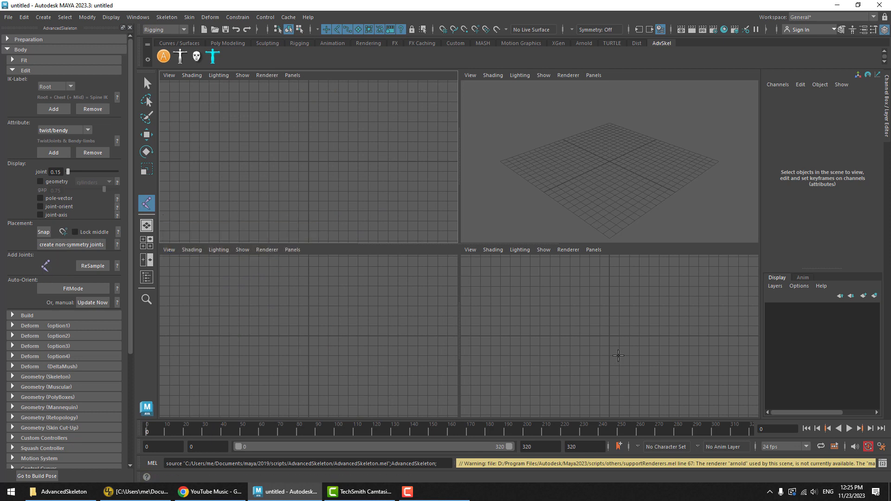
{"action": "middle_click_drag", "start_coordinate": [611, 307], "coordinate": [602, 358], "text": "alt"}
{"action": "left_click", "coordinate": [598, 358]}
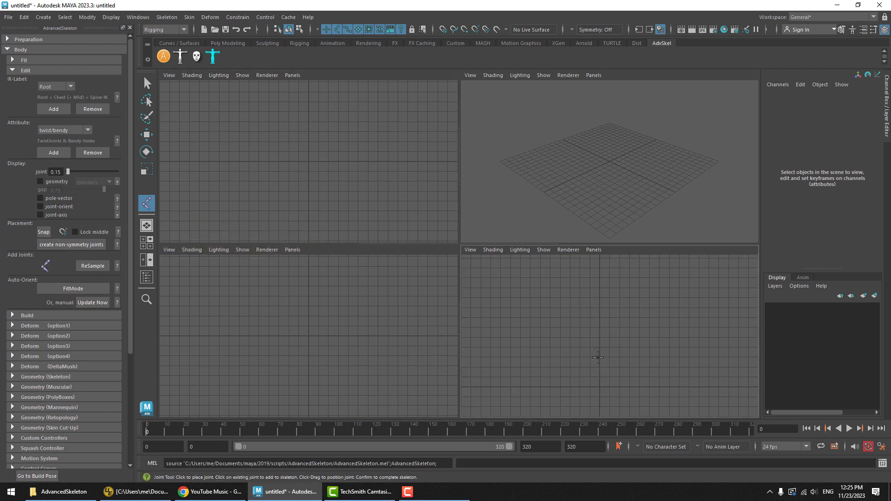
{"action": "left_click", "coordinate": [596, 289]}
{"action": "key", "text": "Return"}
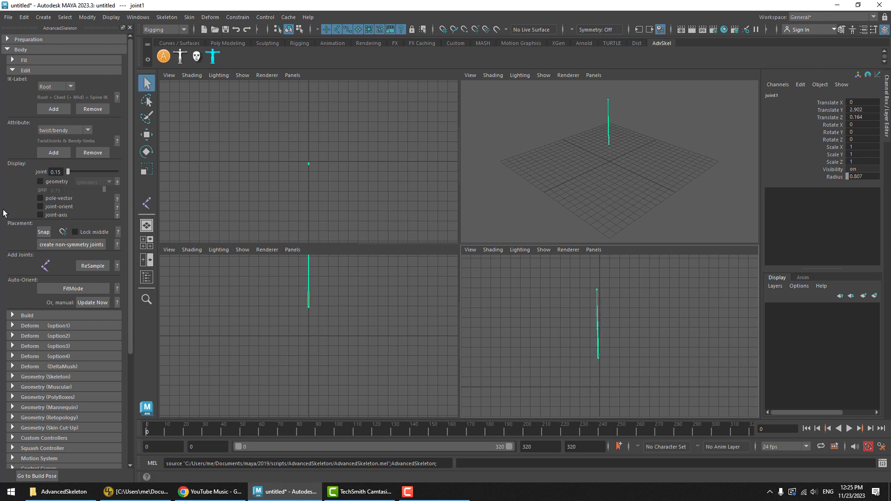
Step: Build the AdvancedSkeleton rig from the new joint chain
{"action": "left_click", "coordinate": [27, 316]}
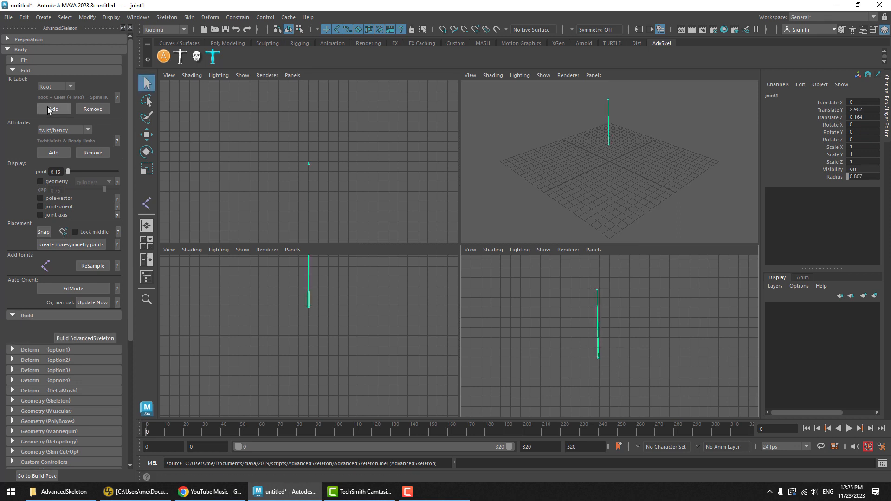
{"action": "left_click", "coordinate": [33, 61]}
{"action": "left_click", "coordinate": [43, 61]}
{"action": "left_click", "coordinate": [50, 70]}
{"action": "left_click", "coordinate": [111, 102]}
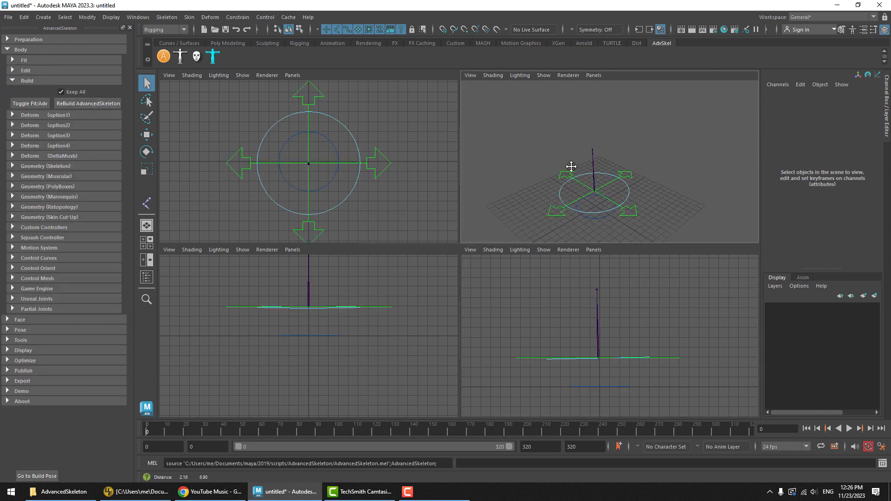
Step: Toggle from the built rig back to the fit skeleton and add the twist/bendy attribute to the Root joint
{"action": "key", "text": "space"}
{"action": "scroll", "coordinate": [552, 178], "scroll_direction": "up", "scroll_amount": 3}
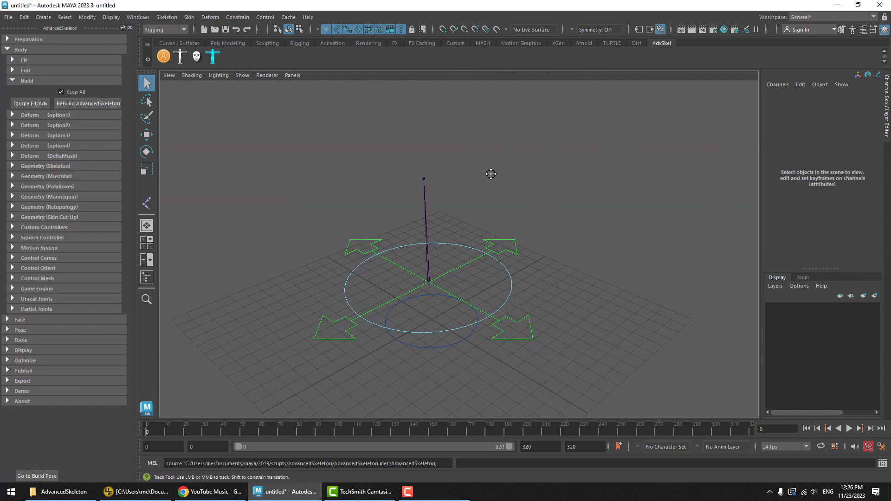
{"action": "left_click_drag", "start_coordinate": [491, 173], "coordinate": [278, 163], "text": "alt"}
{"action": "left_click", "coordinate": [29, 105]}
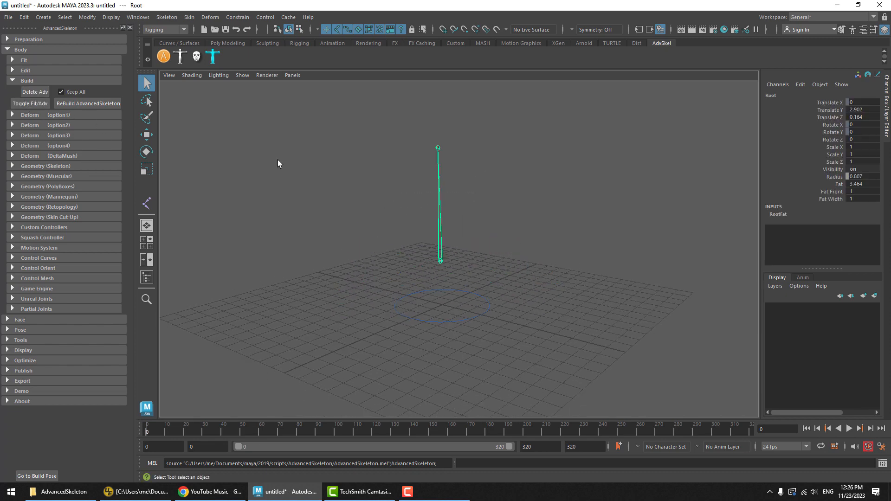
{"action": "left_click", "coordinate": [25, 70]}
{"action": "left_click", "coordinate": [62, 130]}
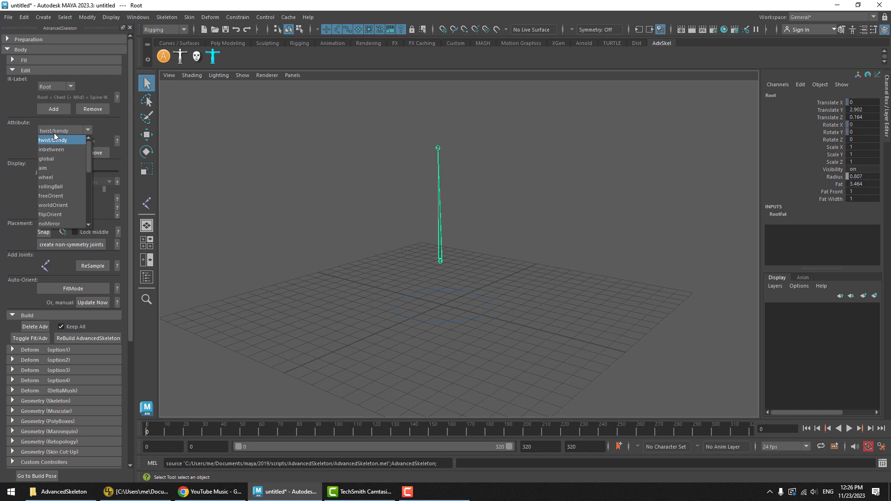
{"action": "left_click", "coordinate": [53, 134]}
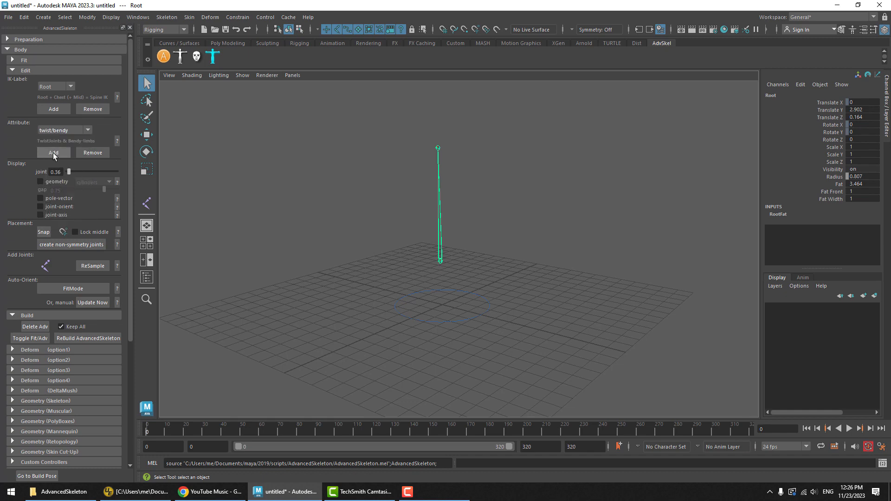
{"action": "left_click", "coordinate": [53, 152]}
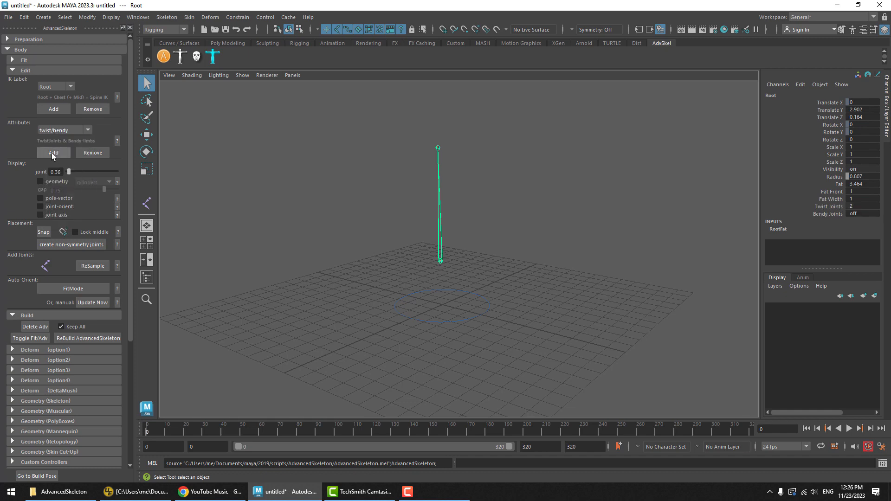
Step: Rebuild the AdvancedSkeleton rig with Keep All enabled and select the uppermost twist joint
{"action": "left_click", "coordinate": [89, 338]}
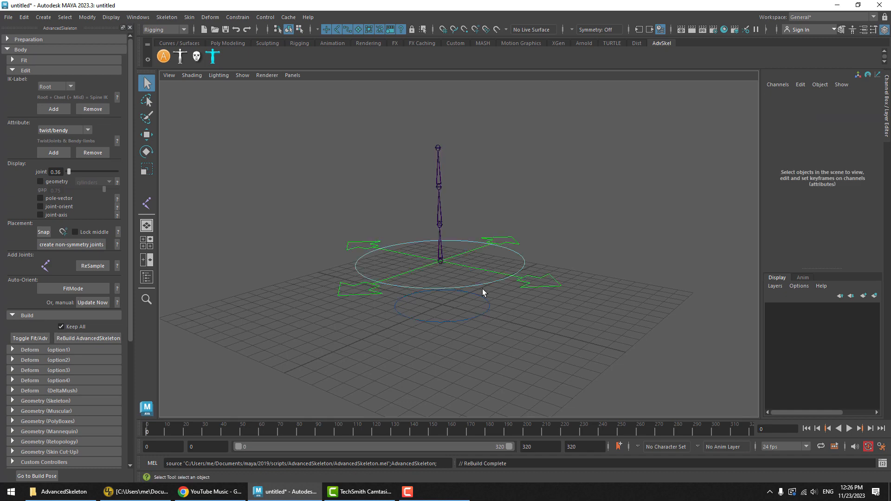
{"action": "left_click", "coordinate": [438, 171]}
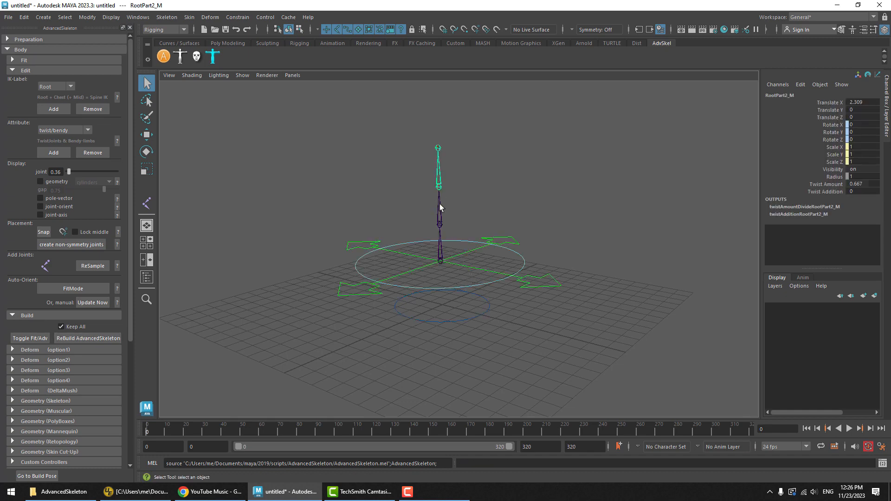
Step: Try rotating the circular FK root control and undo the rotation
{"action": "left_click", "coordinate": [483, 285]}
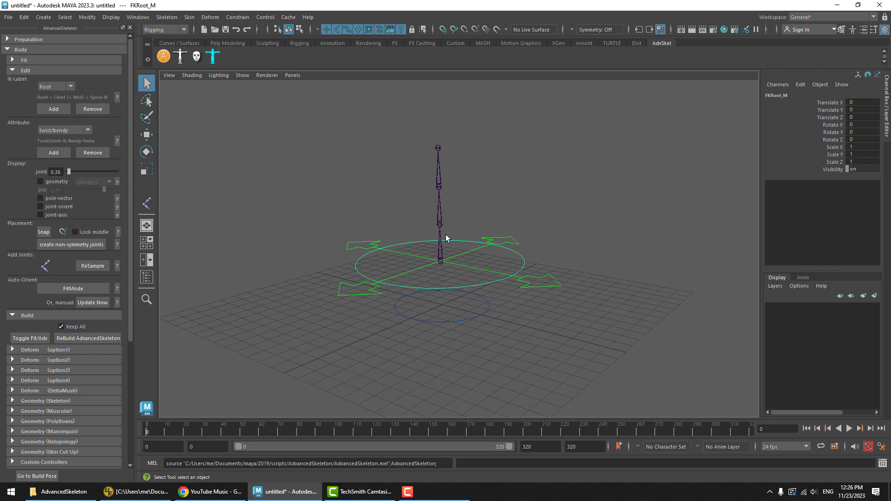
{"action": "key", "text": "e"}
{"action": "mouse_move", "coordinate": [441, 273]}
{"action": "left_mouse_down"}
{"action": "mouse_move", "coordinate": [463, 273]}
{"action": "mouse_move", "coordinate": [429, 264]}
{"action": "left_mouse_up"}
{"action": "key", "text": "ctrl+z"}
{"action": "key", "text": "ctrl+z"}
Step: Show the joint axes along the twist joint chain to check their orientation, and hide them again
{"action": "scroll", "coordinate": [67, 351], "scroll_direction": "down", "scroll_amount": 5}
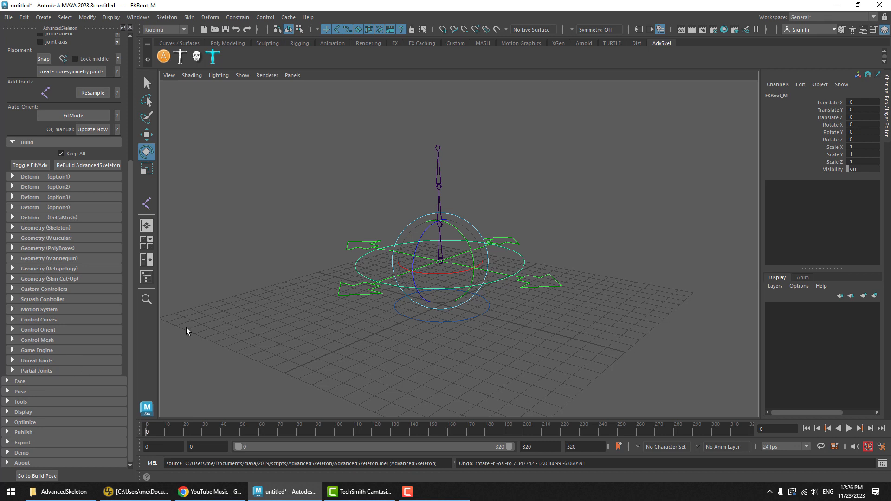
{"action": "left_click", "coordinate": [306, 263]}
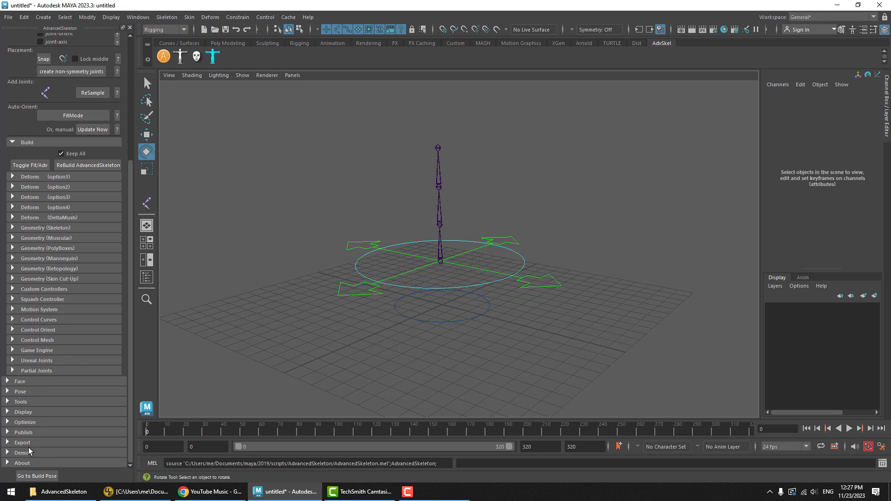
{"action": "left_click", "coordinate": [23, 412]}
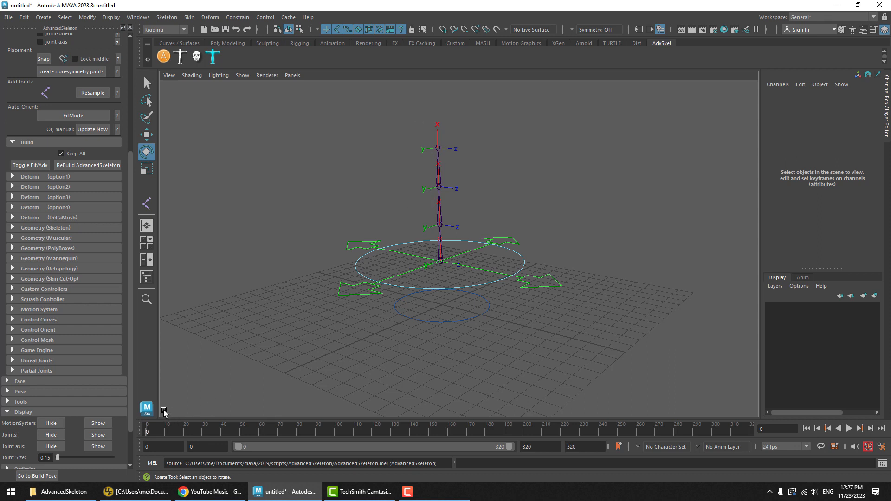
{"action": "left_click", "coordinate": [60, 446]}
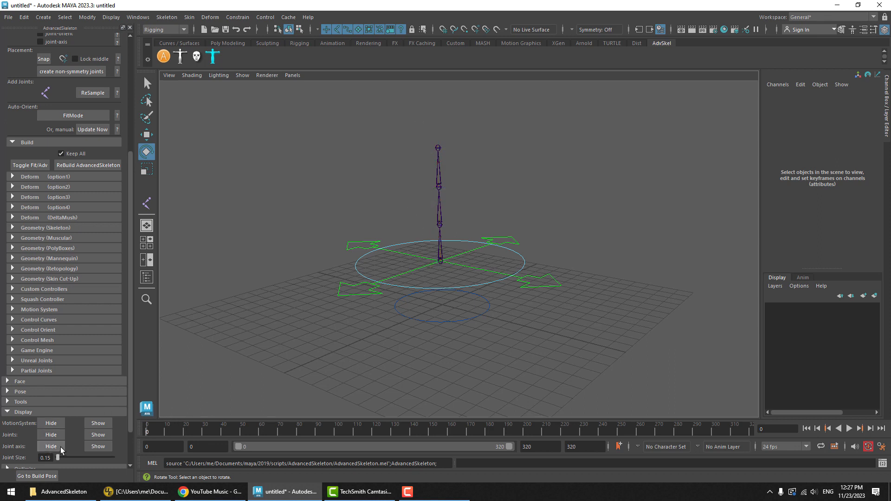
Step: Create BoxSkin geometry from the PolyBoxes options for the built twist joint chain
{"action": "left_click", "coordinate": [28, 411]}
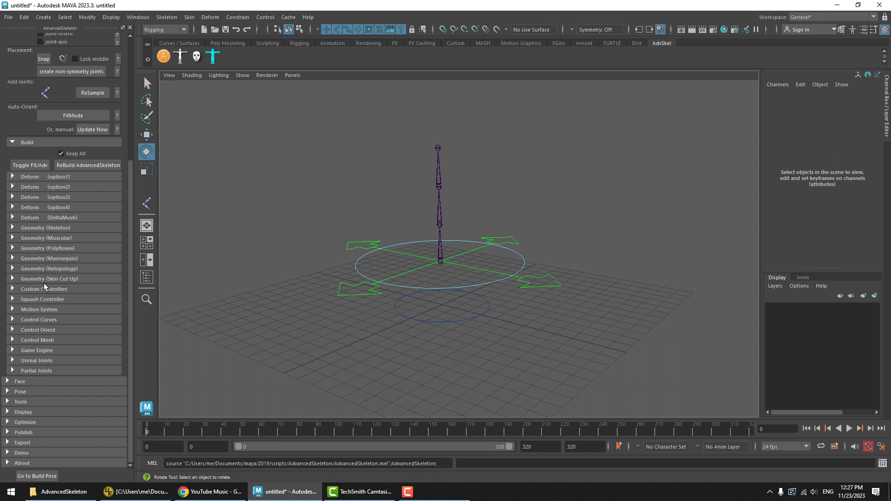
{"action": "left_click", "coordinate": [42, 249]}
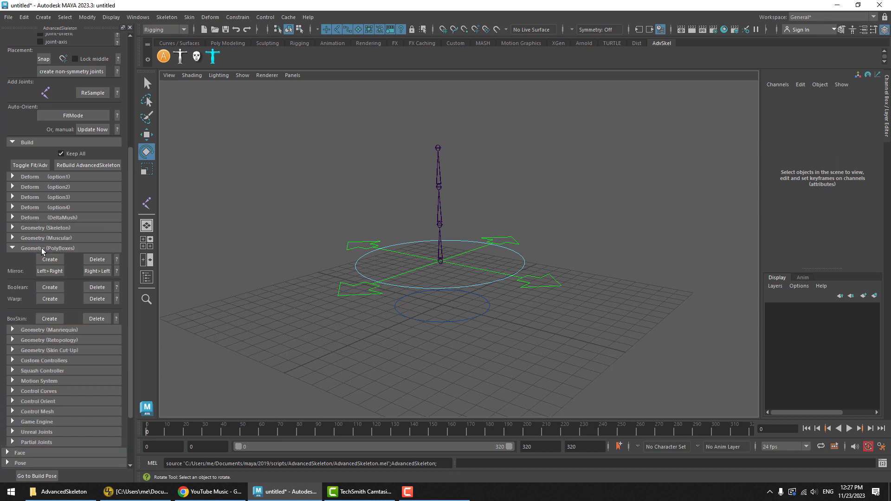
{"action": "left_click", "coordinate": [45, 320]}
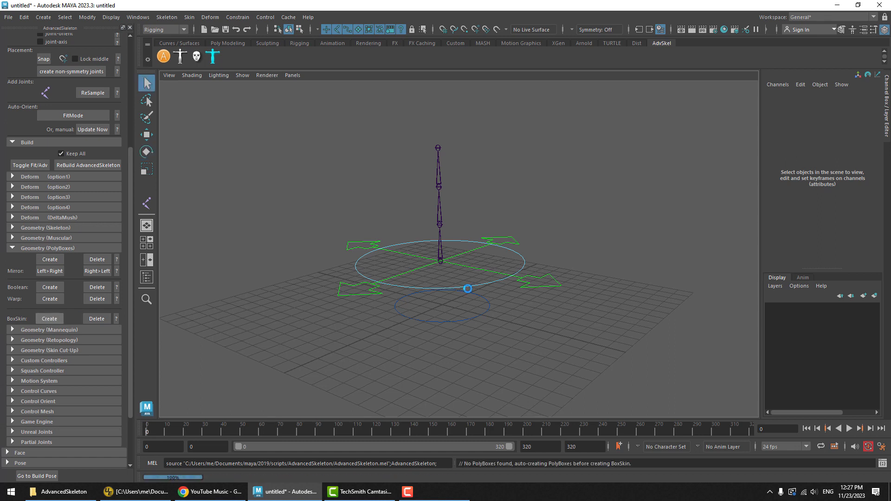
Step: Try rotating the circular FK root control to twist the stacked boxes, undo each rotation and clear the selection
{"action": "left_click", "coordinate": [494, 284]}
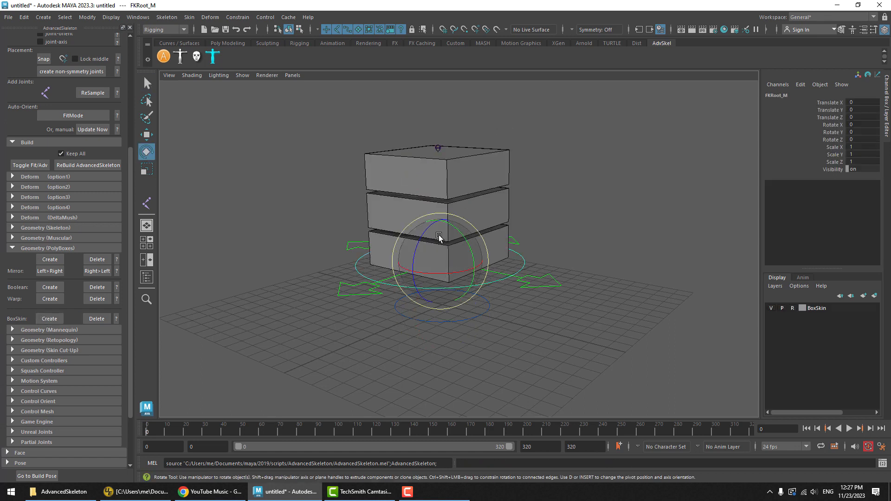
{"action": "mouse_move", "coordinate": [421, 230]}
{"action": "left_mouse_down"}
{"action": "mouse_move", "coordinate": [447, 221]}
{"action": "mouse_move", "coordinate": [433, 248]}
{"action": "mouse_move", "coordinate": [441, 244]}
{"action": "mouse_move", "coordinate": [438, 254]}
{"action": "mouse_move", "coordinate": [431, 224]}
{"action": "mouse_move", "coordinate": [428, 235]}
{"action": "mouse_move", "coordinate": [455, 231]}
{"action": "mouse_move", "coordinate": [467, 256]}
{"action": "mouse_move", "coordinate": [451, 233]}
{"action": "mouse_move", "coordinate": [425, 232]}
{"action": "left_mouse_up"}
{"action": "left_click_drag", "start_coordinate": [460, 271], "coordinate": [452, 255]}
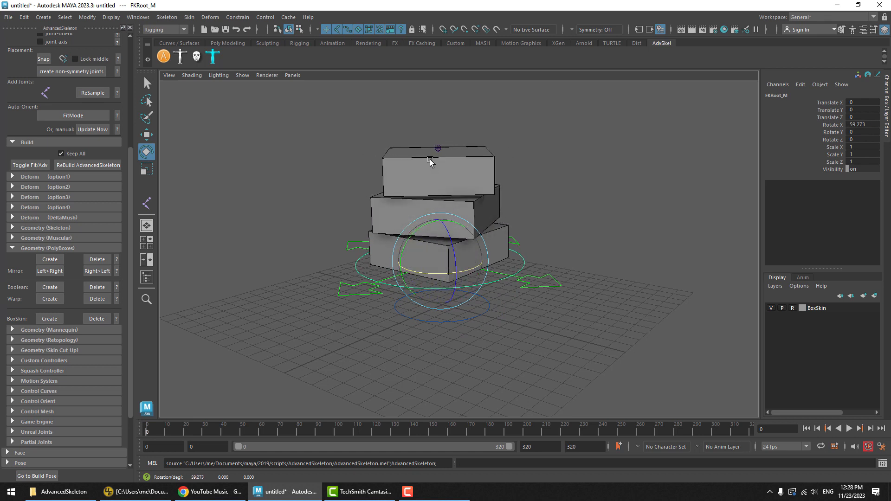
{"action": "key", "text": "ctrl+z"}
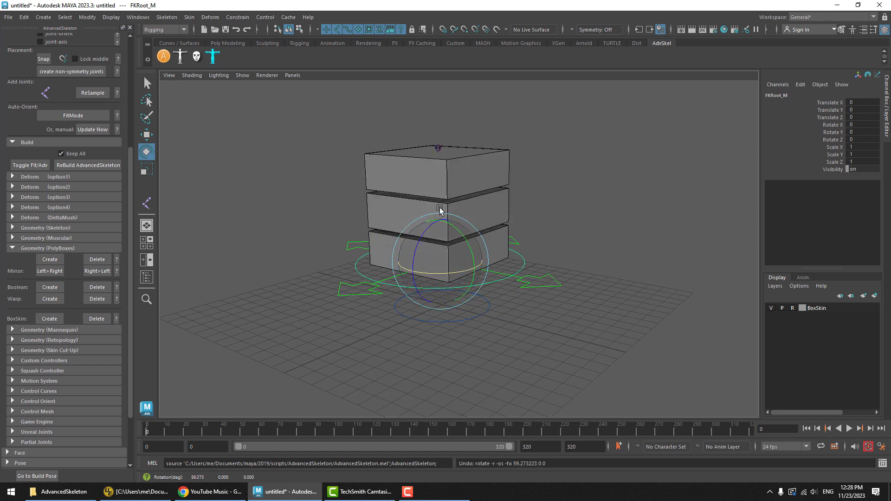
{"action": "left_click_drag", "start_coordinate": [461, 274], "coordinate": [441, 258]}
{"action": "key", "text": "ctrl+z"}
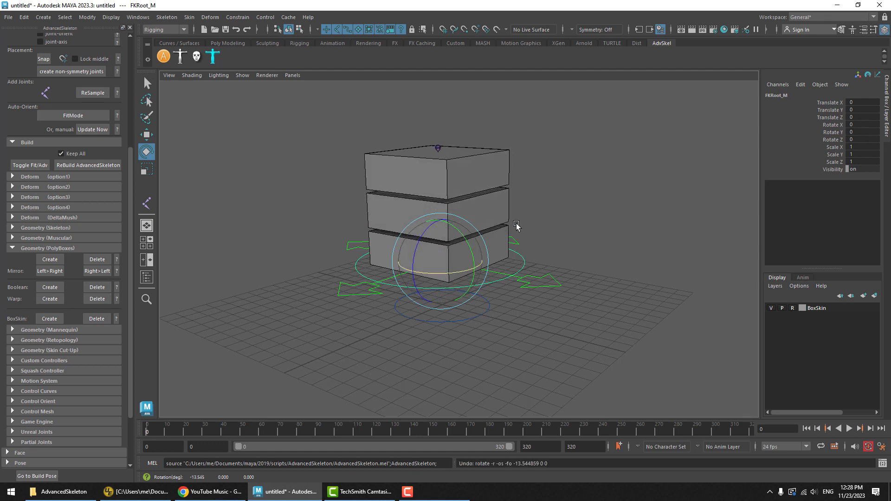
{"action": "left_click", "coordinate": [516, 226]}
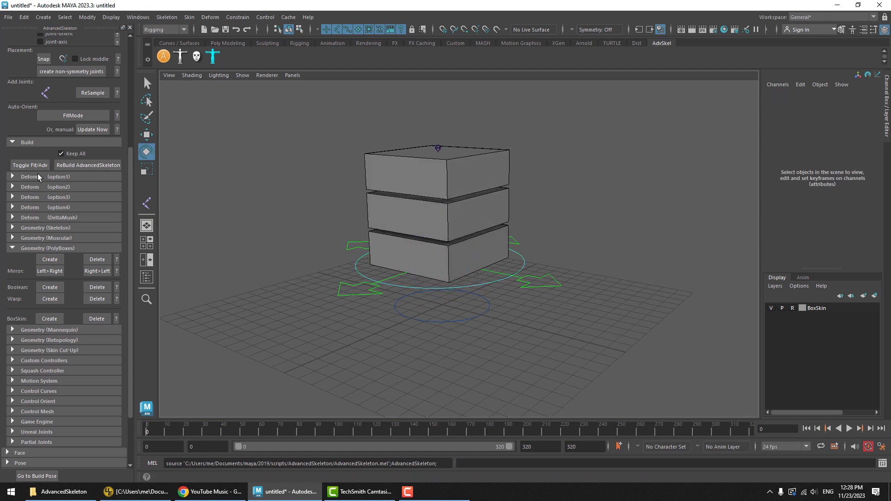
Step: Hide the BoxSkin layer and toggle back to the fit skeleton, highlighting the Root joint's twist and bendy attributes
{"action": "left_click", "coordinate": [771, 308]}
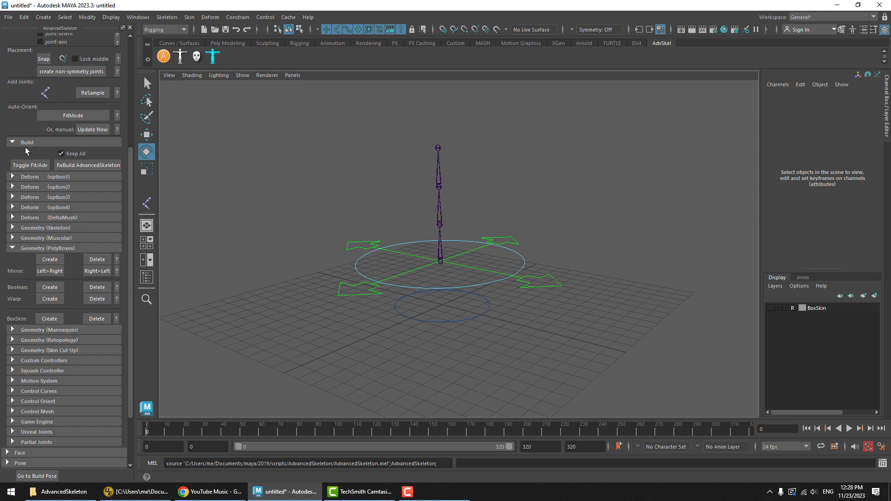
{"action": "left_click", "coordinate": [30, 163]}
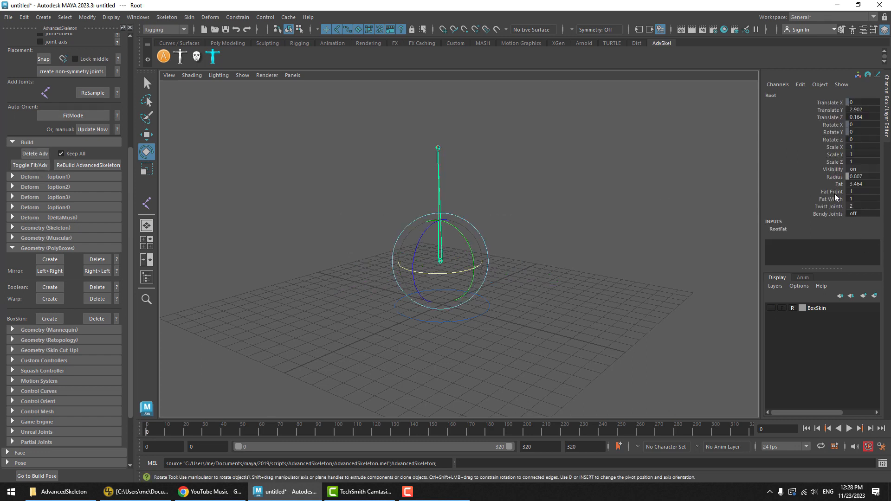
{"action": "left_click_drag", "start_coordinate": [835, 194], "coordinate": [827, 217]}
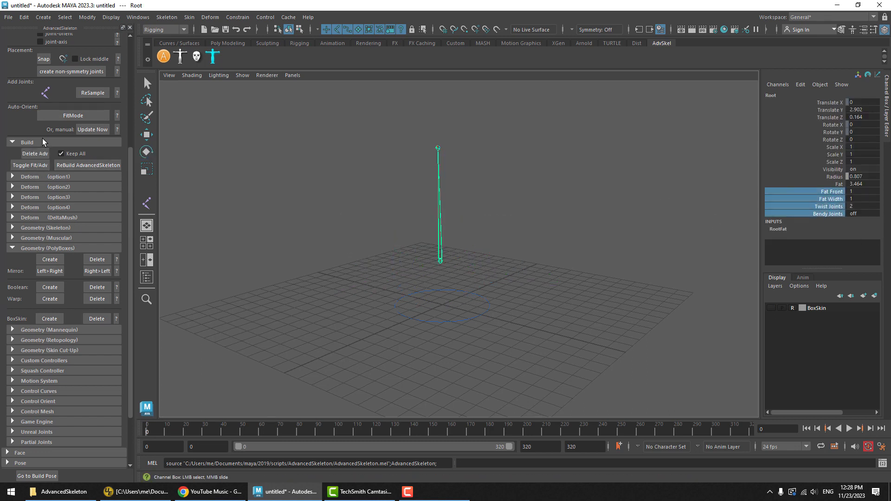
{"action": "scroll", "coordinate": [44, 108], "scroll_direction": "up", "scroll_amount": 5}
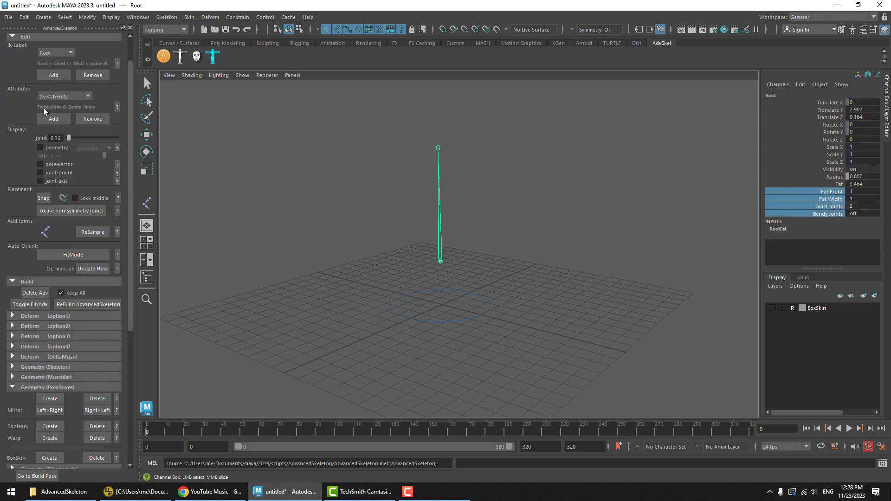
Step: Set the Root joint's Twist Joints value to 10
{"action": "left_click", "coordinate": [834, 194]}
{"action": "left_click", "coordinate": [828, 209]}
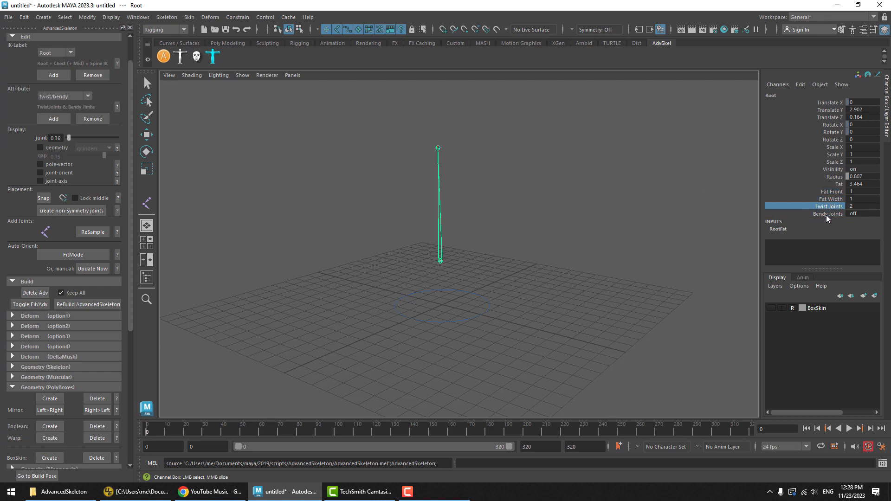
{"action": "double_click", "coordinate": [865, 207]}
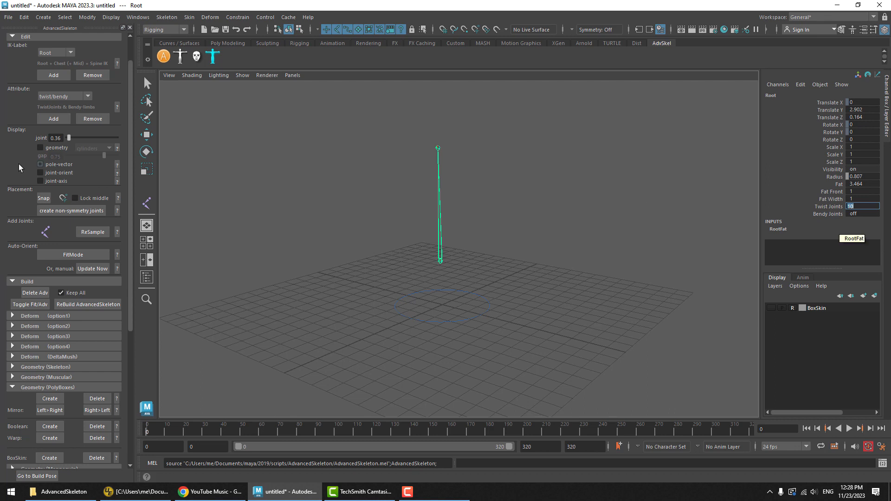
Step: Rebuild the AdvancedSkeleton rig with Keep All enabled and create new BoxSkin geometry for it
{"action": "left_click", "coordinate": [88, 304]}
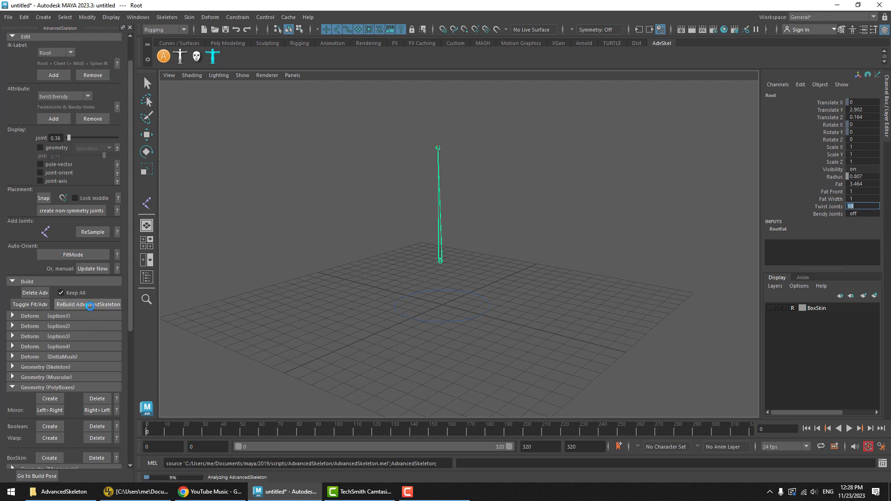
{"action": "left_click", "coordinate": [50, 457]}
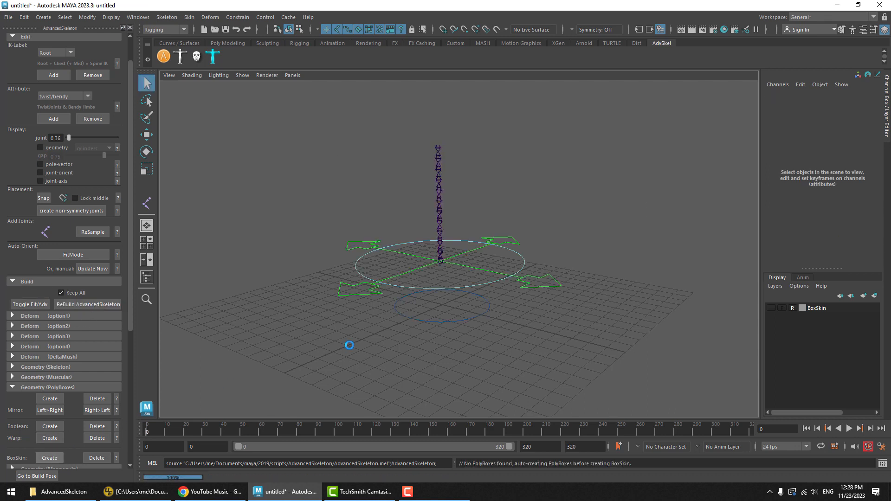
Step: Try rotating the FK root control around several axes to test the denser box stack, and undo every rotation
{"action": "left_click", "coordinate": [491, 285]}
{"action": "key", "text": "e"}
{"action": "mouse_move", "coordinate": [474, 280]}
{"action": "left_mouse_down"}
{"action": "mouse_move", "coordinate": [418, 273]}
{"action": "mouse_move", "coordinate": [475, 268]}
{"action": "left_mouse_up"}
{"action": "key", "text": "ctrl+z"}
{"action": "mouse_move", "coordinate": [420, 239]}
{"action": "left_mouse_down"}
{"action": "mouse_move", "coordinate": [417, 272]}
{"action": "mouse_move", "coordinate": [424, 242]}
{"action": "mouse_move", "coordinate": [434, 239]}
{"action": "mouse_move", "coordinate": [423, 270]}
{"action": "mouse_move", "coordinate": [441, 241]}
{"action": "mouse_move", "coordinate": [443, 255]}
{"action": "mouse_move", "coordinate": [460, 266]}
{"action": "mouse_move", "coordinate": [457, 238]}
{"action": "mouse_move", "coordinate": [411, 267]}
{"action": "mouse_move", "coordinate": [422, 238]}
{"action": "left_mouse_up"}
{"action": "key", "text": "ctrl+z"}
{"action": "key", "text": "ctrl+z"}
{"action": "key", "text": "ctrl+z"}
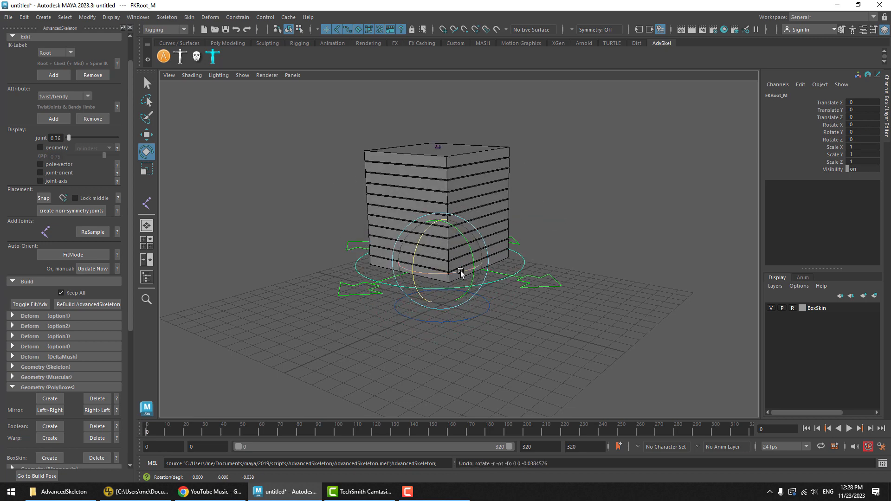
{"action": "mouse_move", "coordinate": [460, 272]}
{"action": "left_mouse_down"}
{"action": "mouse_move", "coordinate": [441, 257]}
{"action": "mouse_move", "coordinate": [408, 264]}
{"action": "mouse_move", "coordinate": [465, 264]}
{"action": "mouse_move", "coordinate": [434, 263]}
{"action": "mouse_move", "coordinate": [456, 261]}
{"action": "left_mouse_up"}
{"action": "key", "text": "ctrl+z"}
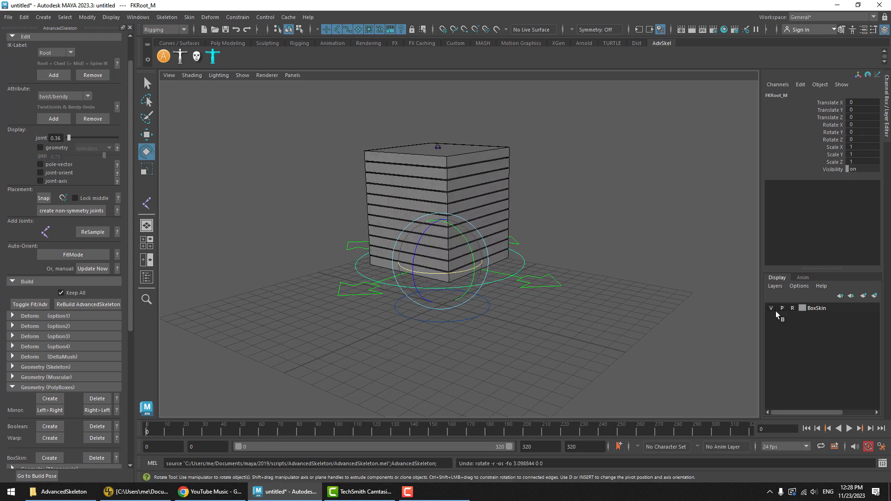
Step: Hide the BoxSkin layer, toggle back to the fit skeleton and enable Bendy Joints on the Root joint
{"action": "left_click", "coordinate": [772, 309]}
{"action": "left_click", "coordinate": [30, 304]}
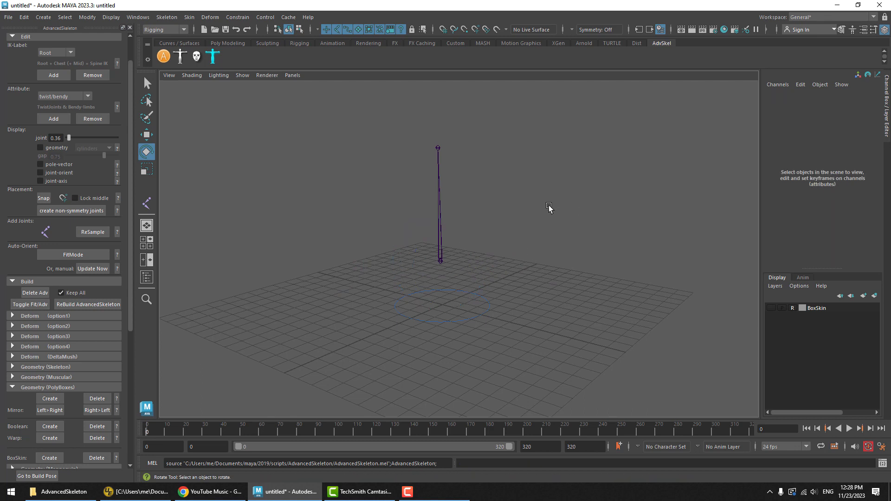
{"action": "left_click", "coordinate": [439, 200]}
{"action": "left_click", "coordinate": [830, 213]}
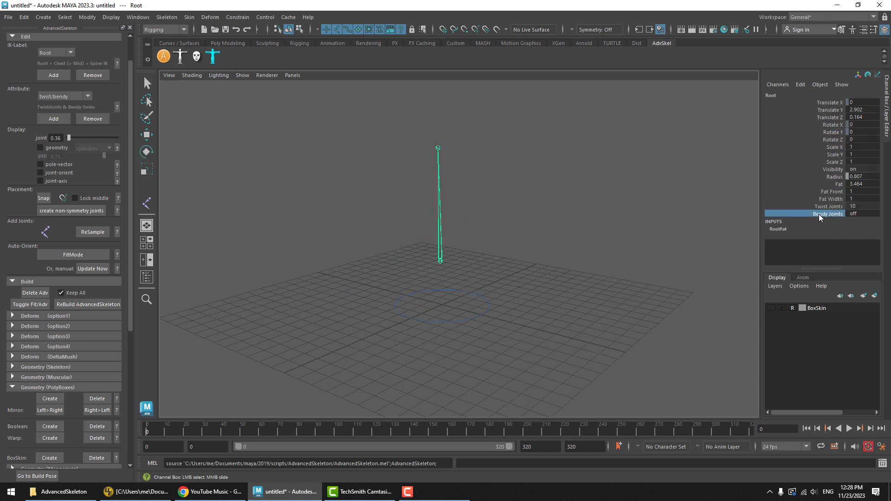
{"action": "middle_click_drag", "start_coordinate": [867, 214], "coordinate": [824, 213]}
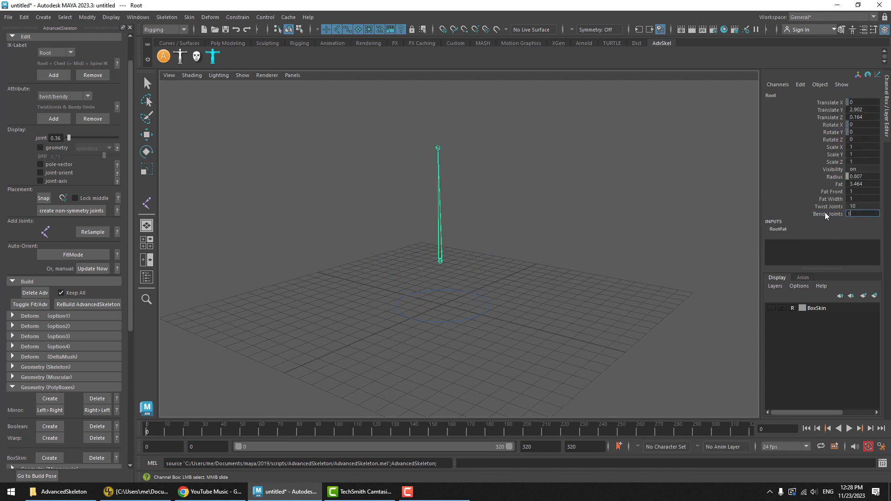
Step: Rebuild the AdvancedSkeleton rig with bendy joints and create its BoxSkin geometry
{"action": "left_click", "coordinate": [89, 304]}
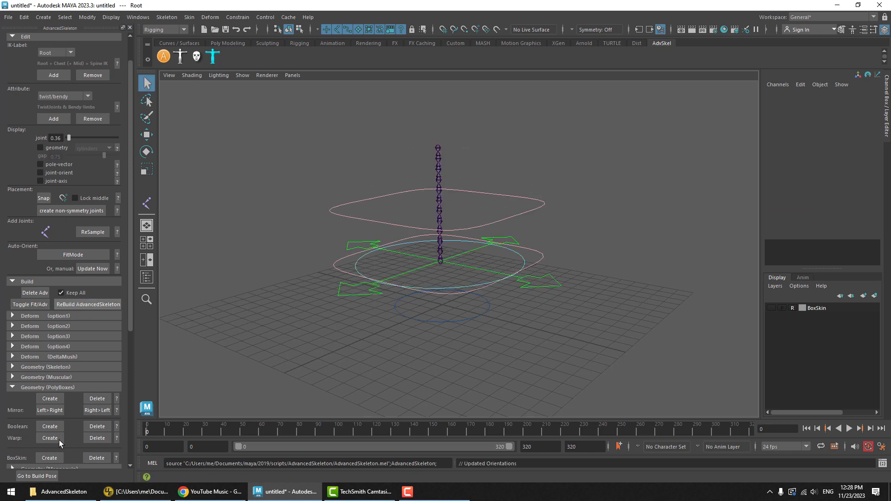
{"action": "left_click", "coordinate": [49, 458]}
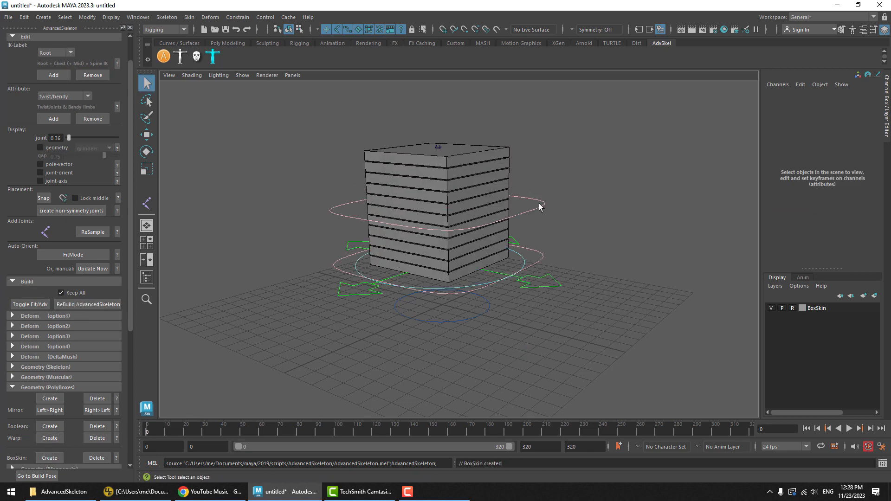
Step: Try rotating the FK root control of the bendy rig and undo the rotation
{"action": "left_click", "coordinate": [521, 255]}
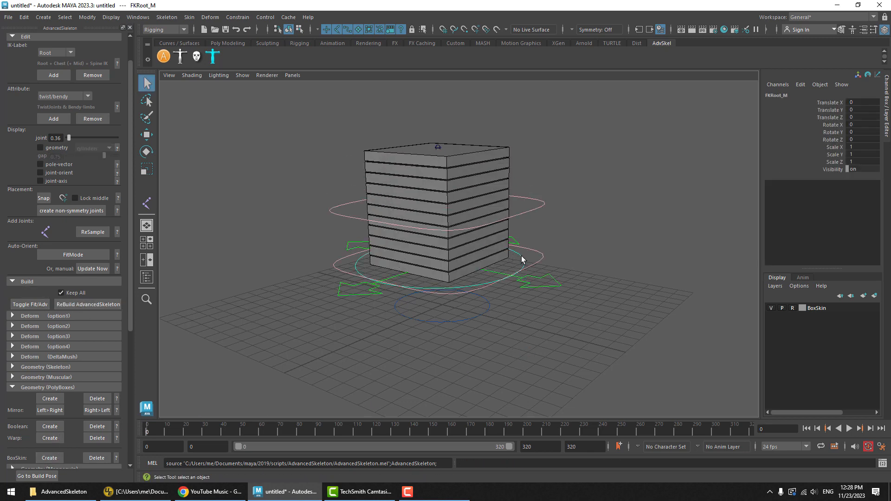
{"action": "key", "text": "e"}
{"action": "left_click_drag", "start_coordinate": [421, 241], "coordinate": [434, 264]}
{"action": "key", "text": "ctrl+z"}
{"action": "key", "text": "ctrl+z"}
{"action": "key", "text": "ctrl+z"}
Step: Move the middle bend control, BendRoot2_M, to shift the centre of the box stack
{"action": "left_click", "coordinate": [527, 211]}
{"action": "key", "text": "w"}
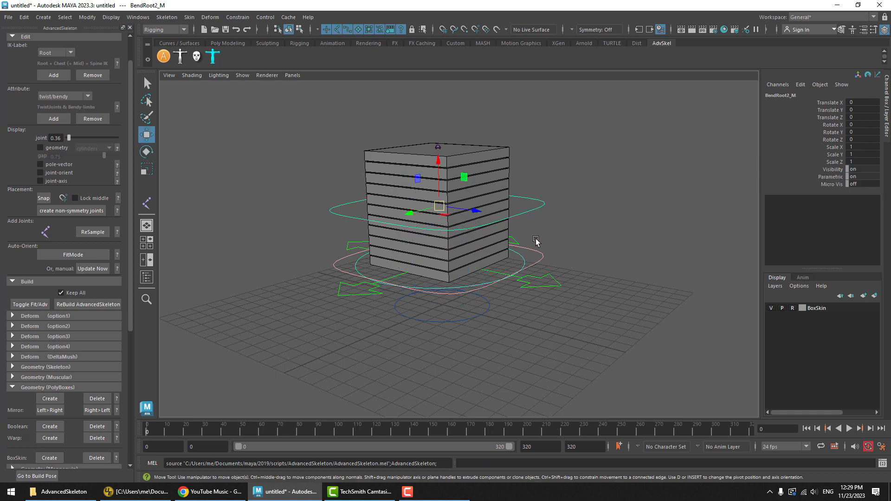
{"action": "middle_click_drag", "start_coordinate": [535, 238], "coordinate": [510, 238]}
{"action": "key", "text": "ctrl+z"}
{"action": "mouse_move", "coordinate": [439, 207]}
{"action": "left_mouse_down"}
{"action": "mouse_move", "coordinate": [463, 211]}
{"action": "mouse_move", "coordinate": [429, 215]}
{"action": "mouse_move", "coordinate": [429, 189]}
{"action": "mouse_move", "coordinate": [430, 208]}
{"action": "left_mouse_up"}
Step: Rotate the lower bend control at the base to twist the bottom of the box stack
{"action": "left_click", "coordinate": [540, 264]}
{"action": "key", "text": "e"}
{"action": "left_click_drag", "start_coordinate": [463, 266], "coordinate": [432, 282]}
Step: Try rotating the middle bend control of the box stack and undo the rotation
{"action": "left_click", "coordinate": [531, 233]}
{"action": "left_click", "coordinate": [529, 213]}
{"action": "left_click_drag", "start_coordinate": [448, 221], "coordinate": [422, 226]}
{"action": "key", "text": "ctrl+z"}
{"action": "key", "text": "ctrl+z"}
{"action": "key", "text": "ctrl+z"}
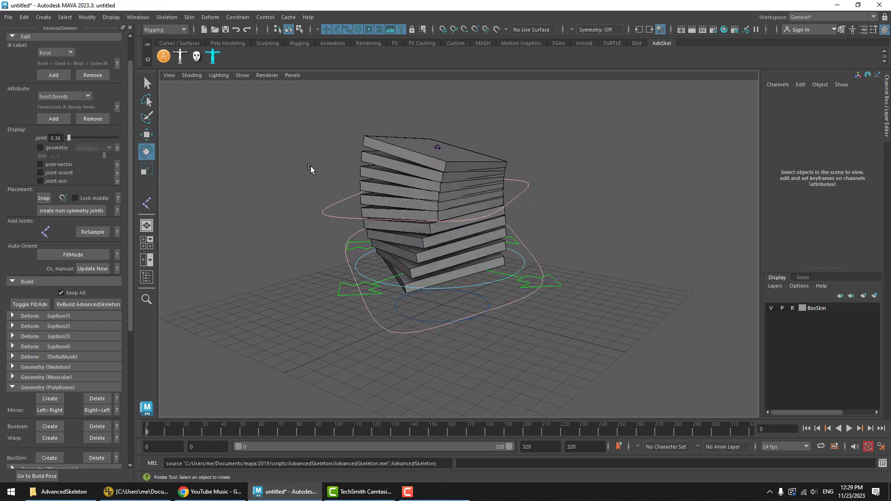
Step: Start a new empty scene without saving the joint chain rig
{"action": "left_click", "coordinate": [11, 17]}
{"action": "left_click", "coordinate": [51, 35]}
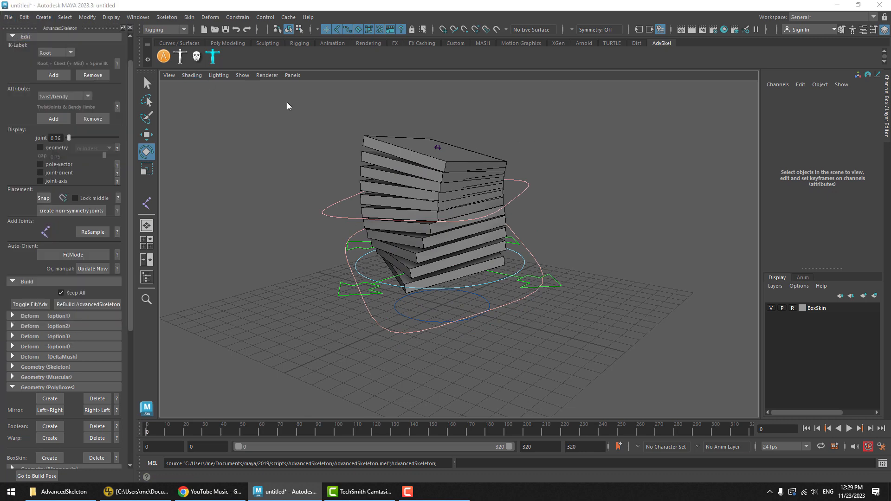
{"action": "left_click", "coordinate": [445, 248]}
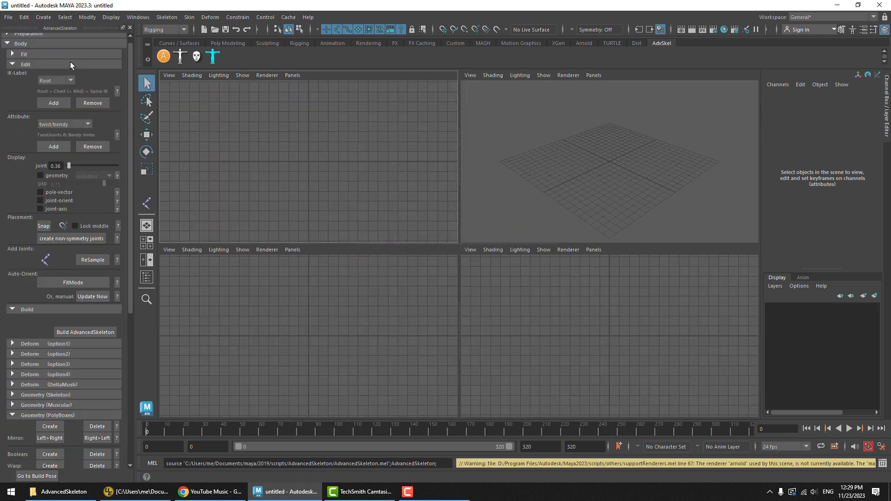
Step: Import the bipedBendy.ma fit skeleton from the Fit options into the new scene
{"action": "left_click", "coordinate": [41, 86]}
{"action": "left_click", "coordinate": [60, 85]}
{"action": "left_click", "coordinate": [48, 59]}
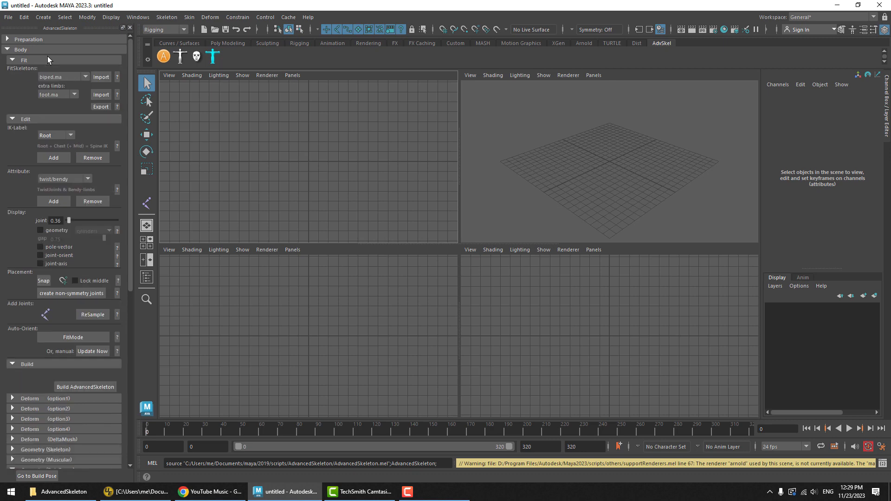
{"action": "left_click", "coordinate": [57, 77]}
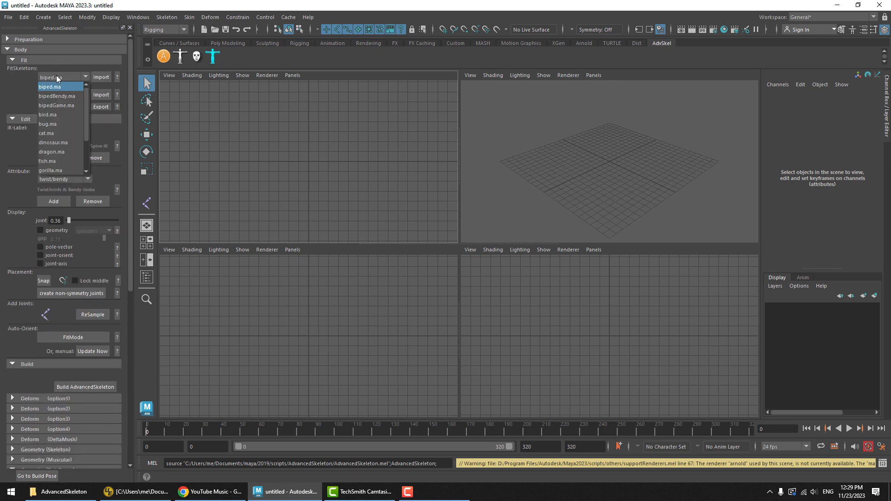
{"action": "left_click", "coordinate": [55, 97]}
{"action": "left_click", "coordinate": [102, 77]}
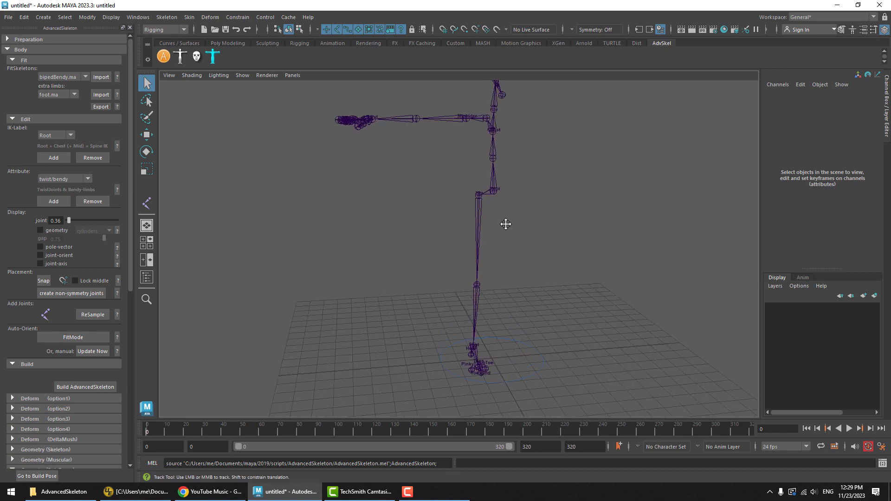
Step: Select the shoulder, knee and hip joints in turn to examine their Twist Joints and Bendy Joints attributes
{"action": "left_click", "coordinate": [422, 152]}
{"action": "left_click", "coordinate": [458, 153]}
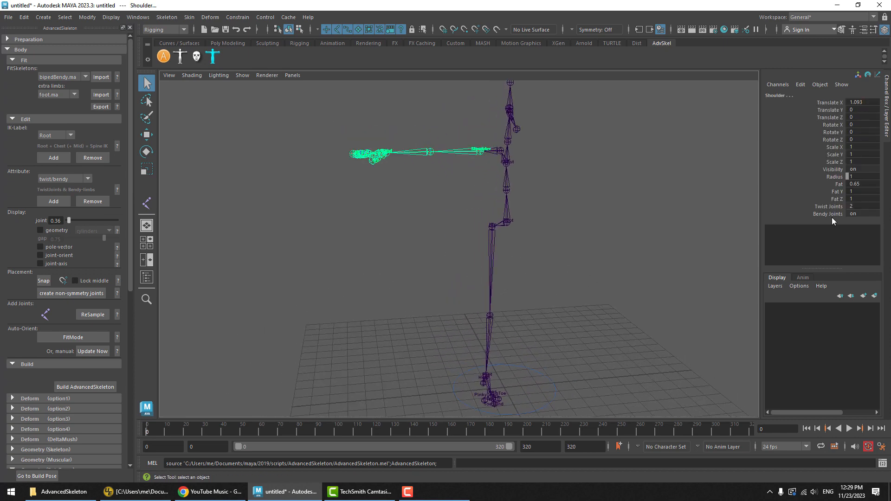
{"action": "left_click", "coordinate": [829, 215]}
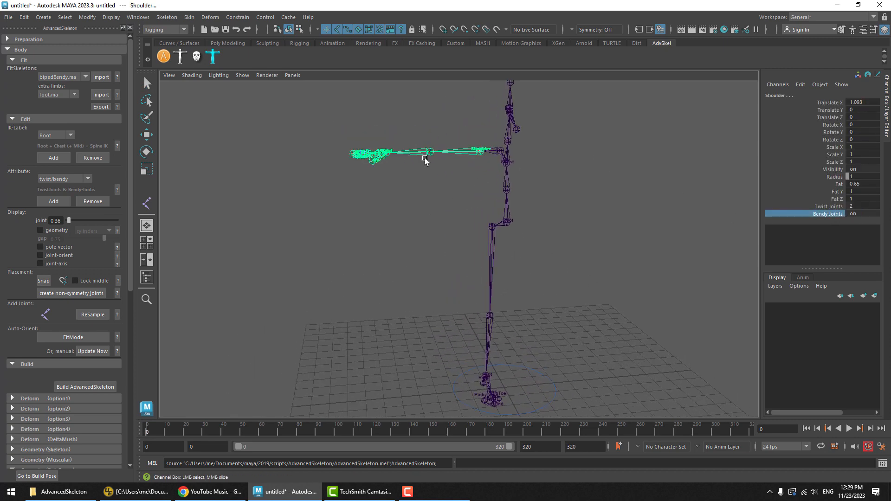
{"action": "left_click", "coordinate": [488, 341]}
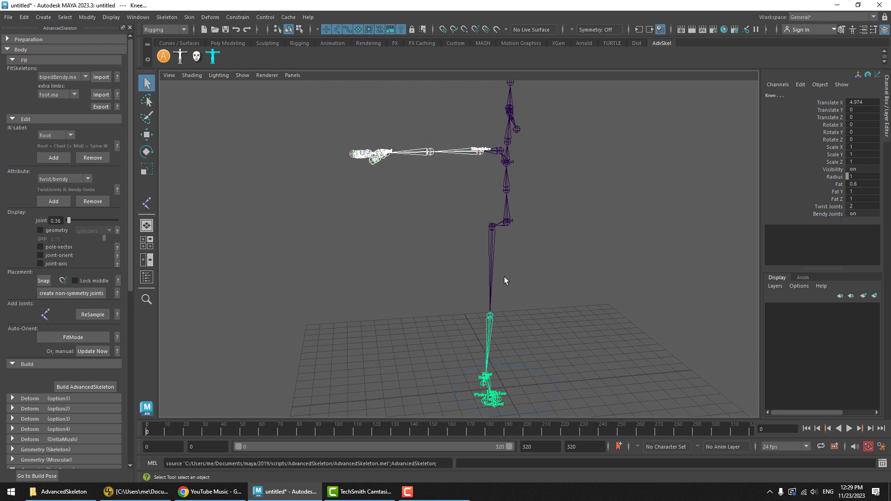
{"action": "key", "text": "Up"}
{"action": "left_click", "coordinate": [839, 209]}
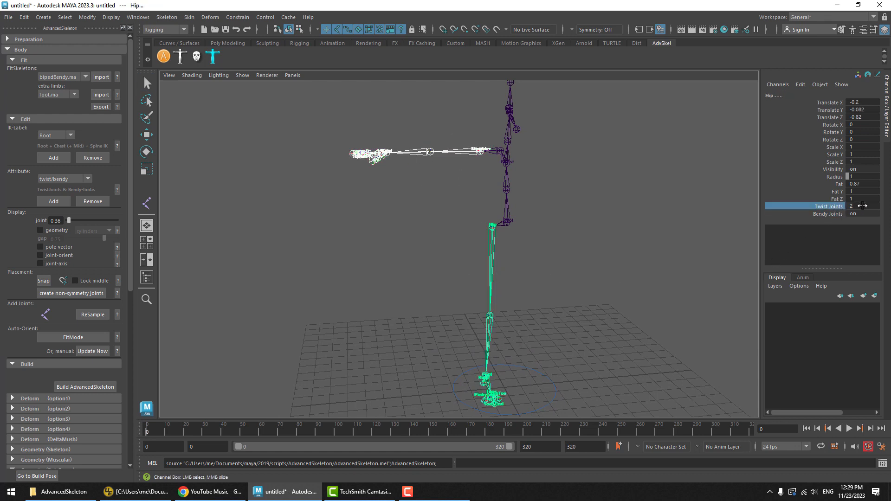
Step: Set Twist Joints to 10 on the selected limb joints and build the AdvancedSkeleton rig
{"action": "left_click", "coordinate": [863, 206]}
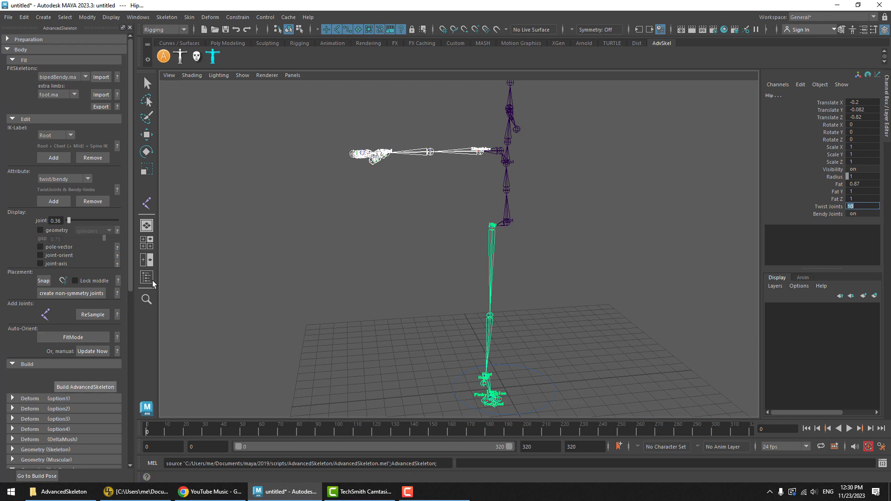
{"action": "key", "text": "q"}
{"action": "left_click", "coordinate": [445, 211]}
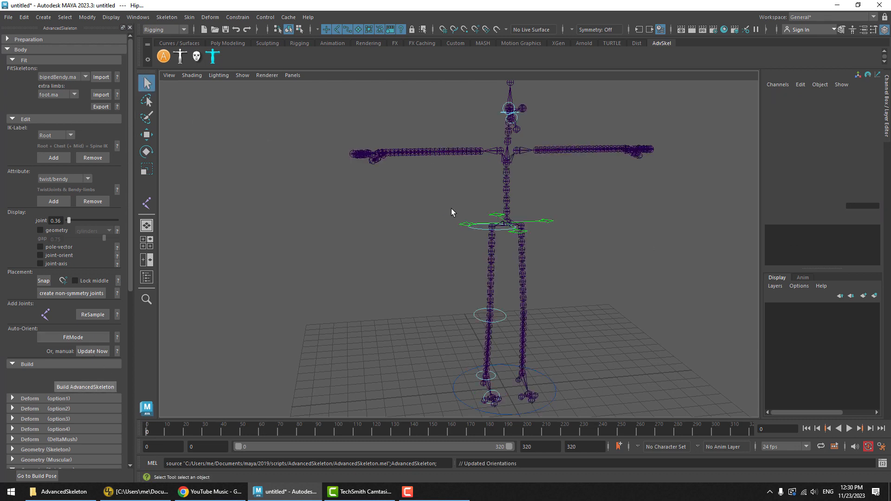
Step: Create the PolyBoxes geometry for the built rig and generate a BoxSkin from it
{"action": "scroll", "coordinate": [84, 338], "scroll_direction": "down", "scroll_amount": 5}
{"action": "left_click", "coordinate": [84, 331]}
{"action": "left_click", "coordinate": [54, 400]}
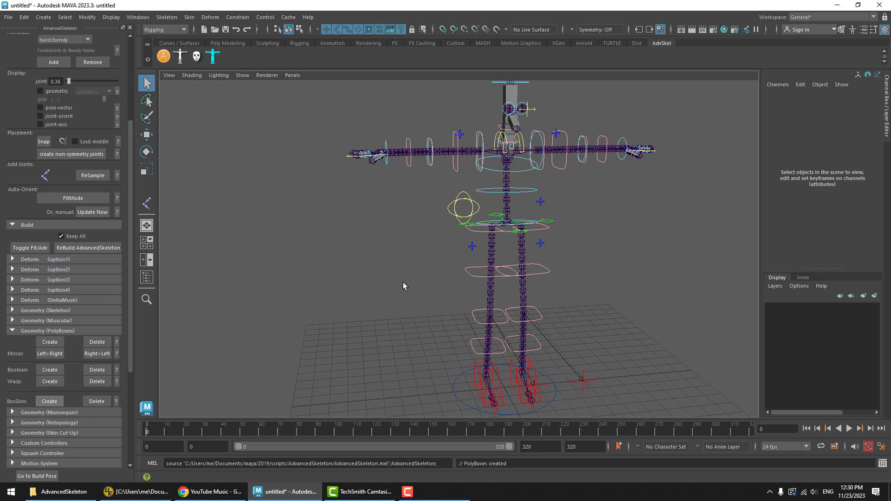
Step: Arch the right upper arm by moving its middle bend control upward, ending at about 0.48 in Translate Z
{"action": "right_click_drag", "start_coordinate": [416, 145], "coordinate": [523, 196], "text": "alt"}
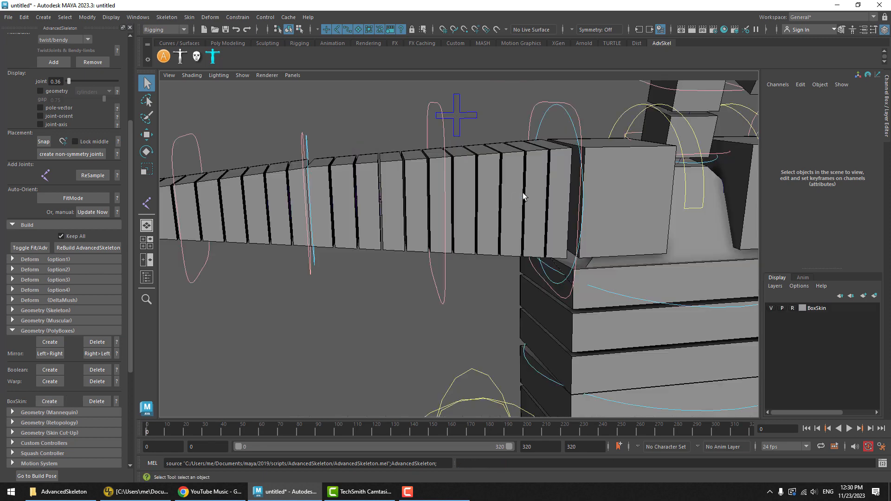
{"action": "middle_click_drag", "start_coordinate": [482, 188], "coordinate": [448, 232], "text": "alt"}
{"action": "left_click_drag", "start_coordinate": [451, 231], "coordinate": [357, 312], "text": "alt"}
{"action": "key", "text": "w"}
{"action": "left_click", "coordinate": [364, 324]}
{"action": "middle_click_drag", "start_coordinate": [368, 333], "coordinate": [485, 249]}
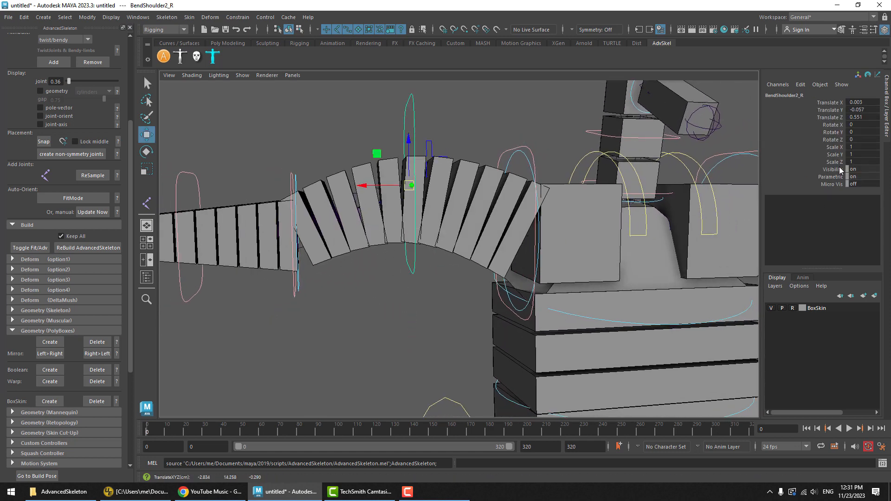
{"action": "middle_click_drag", "start_coordinate": [408, 218], "coordinate": [480, 147]}
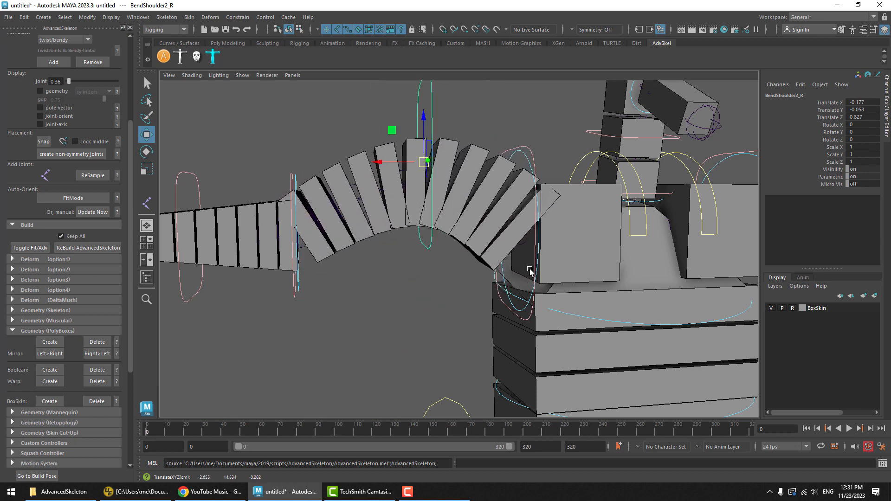
{"action": "middle_click_drag", "start_coordinate": [385, 242], "coordinate": [381, 272]}
Step: With Parametric on, shift the bend control vertically and along the upper arm, ending at about 0.14 in X and 0.42 in Z
{"action": "left_click", "coordinate": [831, 177]}
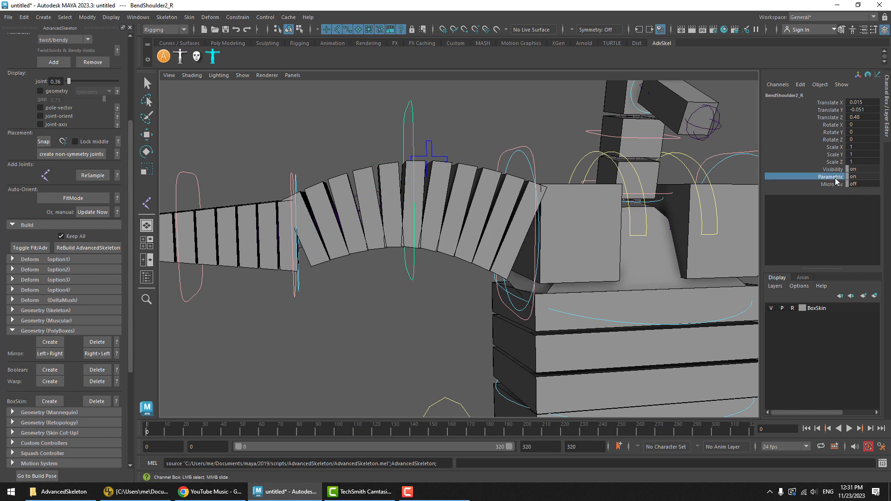
{"action": "key", "text": "w"}
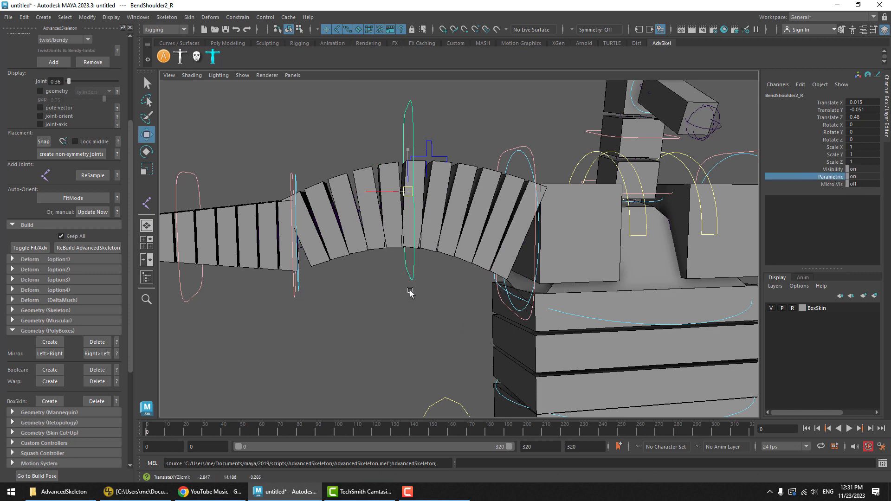
{"action": "middle_click_drag", "start_coordinate": [395, 314], "coordinate": [405, 337]}
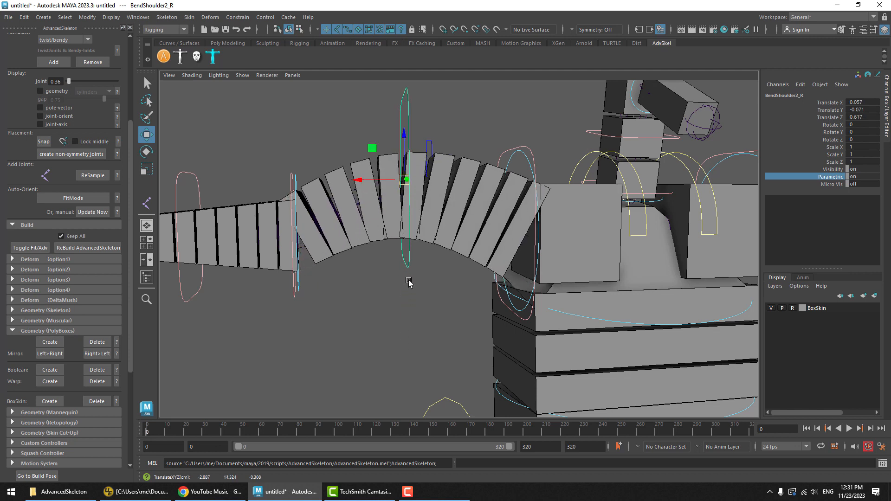
{"action": "mouse_move", "coordinate": [407, 284]}
{"action": "middle_mouse_down"}
{"action": "mouse_move", "coordinate": [405, 333]}
{"action": "mouse_move", "coordinate": [407, 296]}
{"action": "middle_mouse_up"}
{"action": "middle_click_drag", "start_coordinate": [401, 199], "coordinate": [353, 200]}
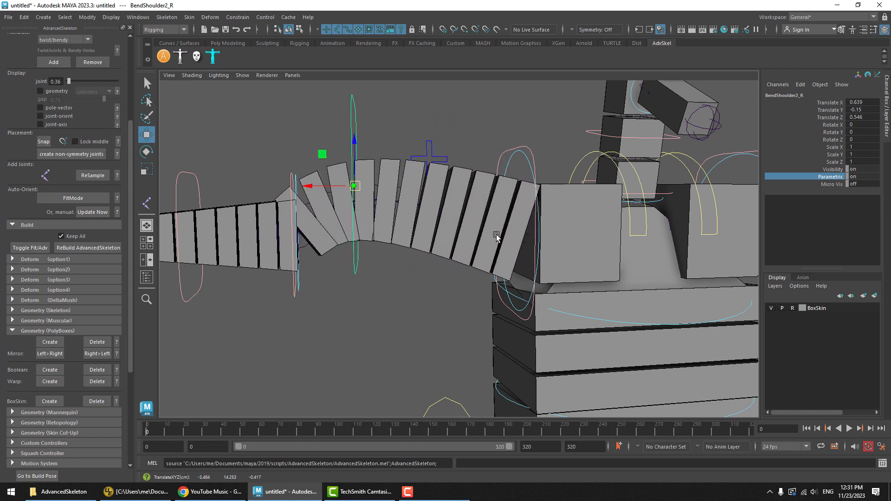
{"action": "middle_click_drag", "start_coordinate": [359, 240], "coordinate": [400, 254]}
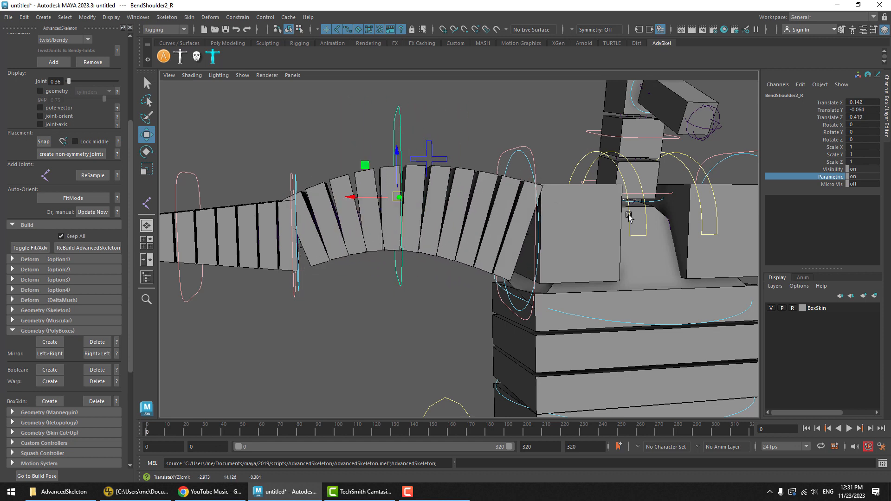
Step: Set the bend control's Parametric attribute to off and move the control toward the shoulder, to about -0.27 in X and 0.65 in Z
{"action": "left_click", "coordinate": [854, 177]}
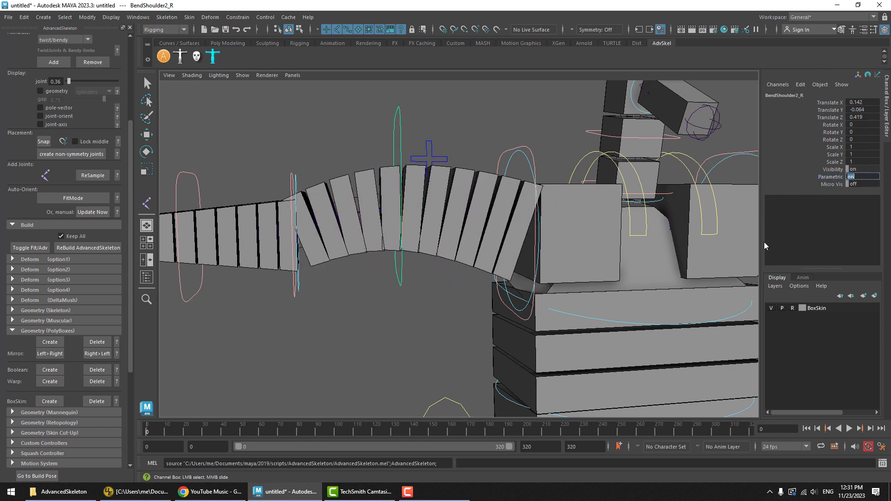
{"action": "type", "text": "off"}
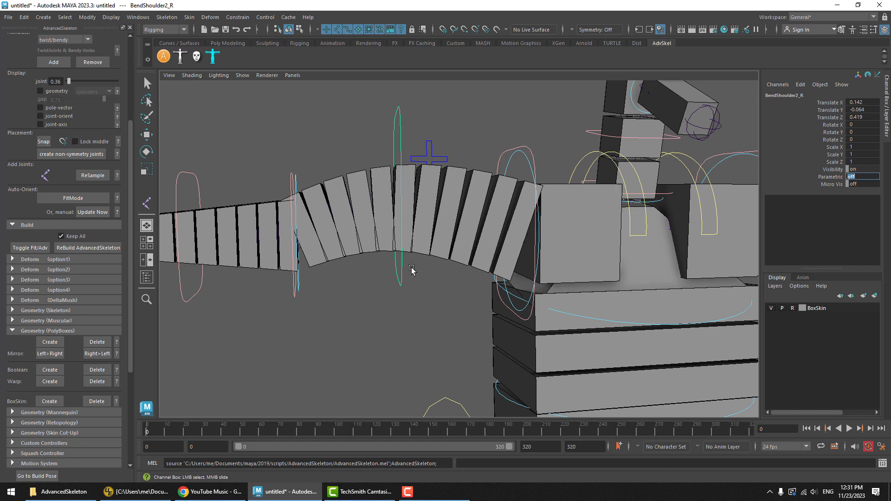
{"action": "key", "text": "Return"}
{"action": "key", "text": "w"}
{"action": "middle_click_drag", "start_coordinate": [411, 269], "coordinate": [740, 264]}
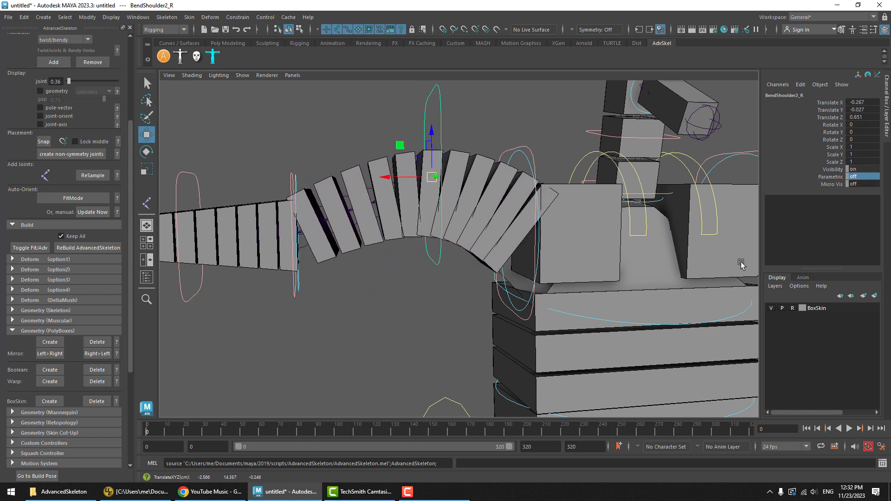
Step: Set the bend control's Parametric attribute to on and move the control to about 0.06 in X and 0.60 in Z
{"action": "double_click", "coordinate": [859, 176]}
{"action": "key", "text": "Return"}
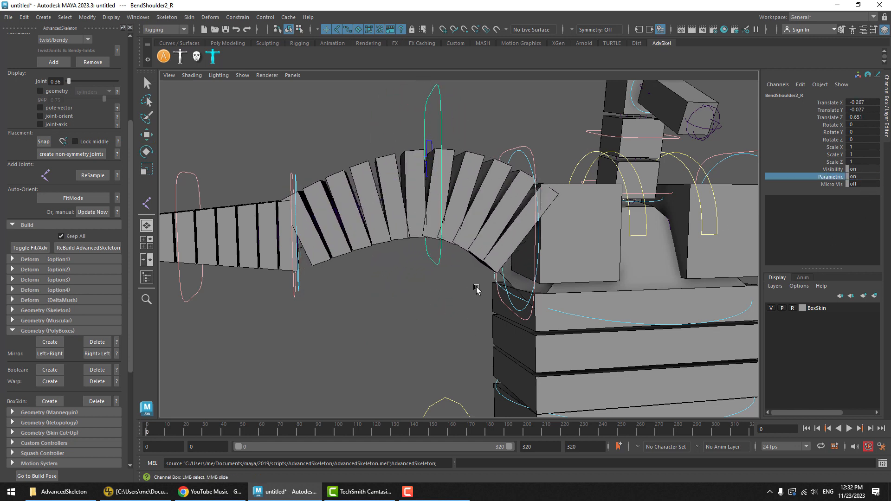
{"action": "key", "text": "w"}
{"action": "middle_click_drag", "start_coordinate": [445, 302], "coordinate": [389, 260]}
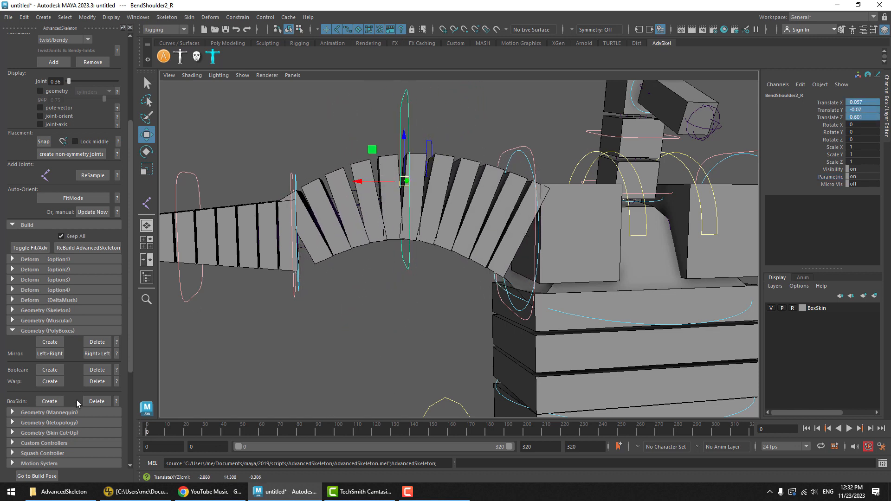
Step: Return the rig to the build pose and, with Parametric off, slide the bend control outward to about 0.31 in Translate X
{"action": "left_click", "coordinate": [36, 477]}
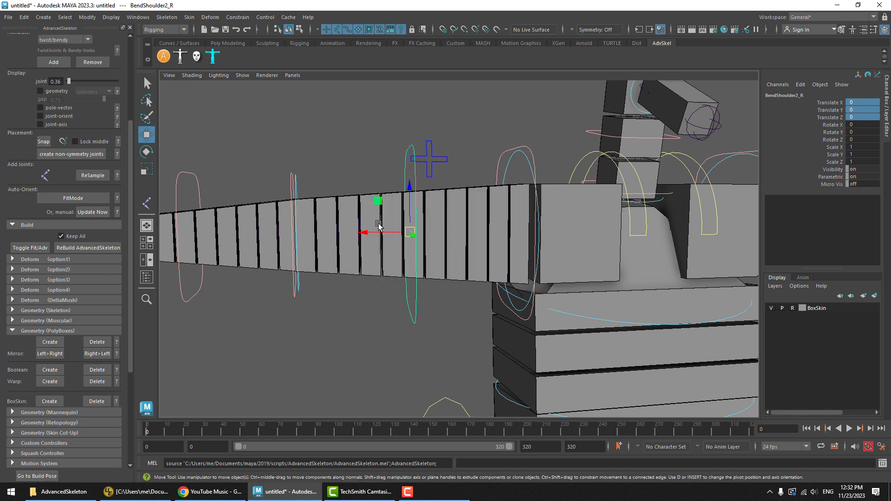
{"action": "double_click", "coordinate": [851, 177]}
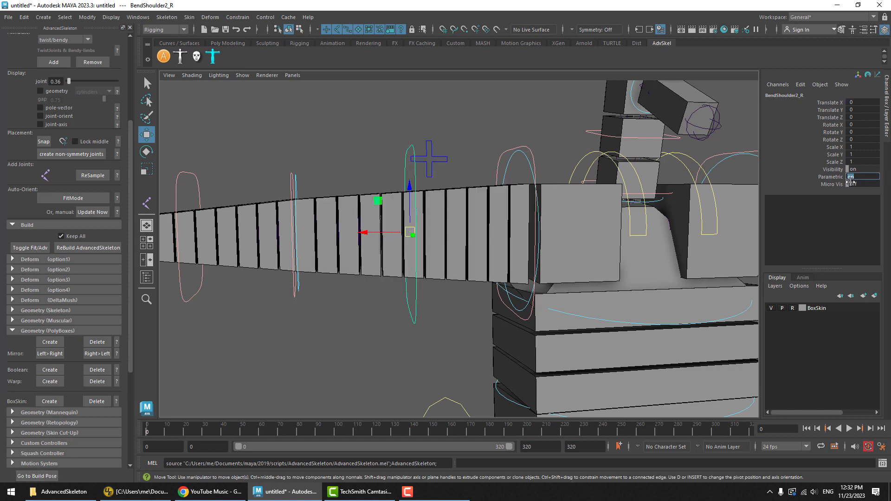
{"action": "type", "text": "0"}
{"action": "key", "text": "Return"}
{"action": "left_click_drag", "start_coordinate": [380, 231], "coordinate": [346, 238]}
Step: Turn Parametric on for the bend control and slide it along the upper arm toward the shoulder
{"action": "left_click", "coordinate": [862, 177]}
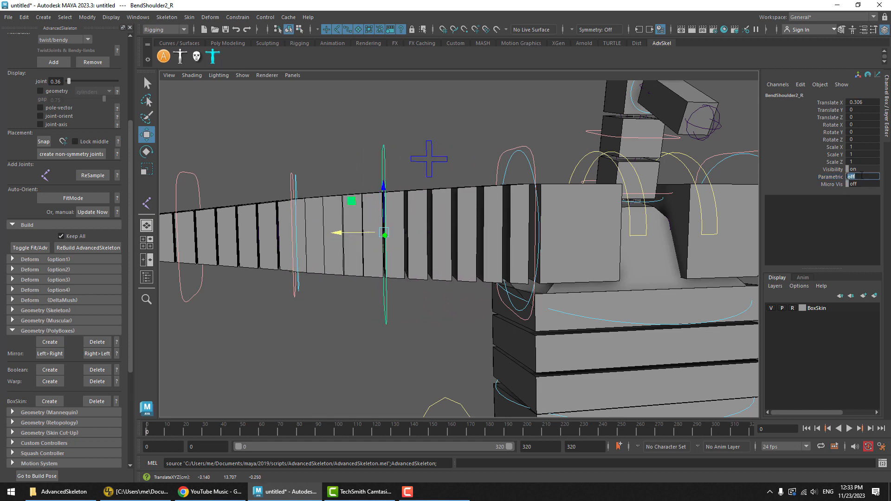
{"action": "left_click", "coordinate": [834, 176]}
{"action": "left_click", "coordinate": [864, 178]}
{"action": "type", "text": "1"}
{"action": "key", "text": "Return"}
{"action": "left_click", "coordinate": [826, 177]}
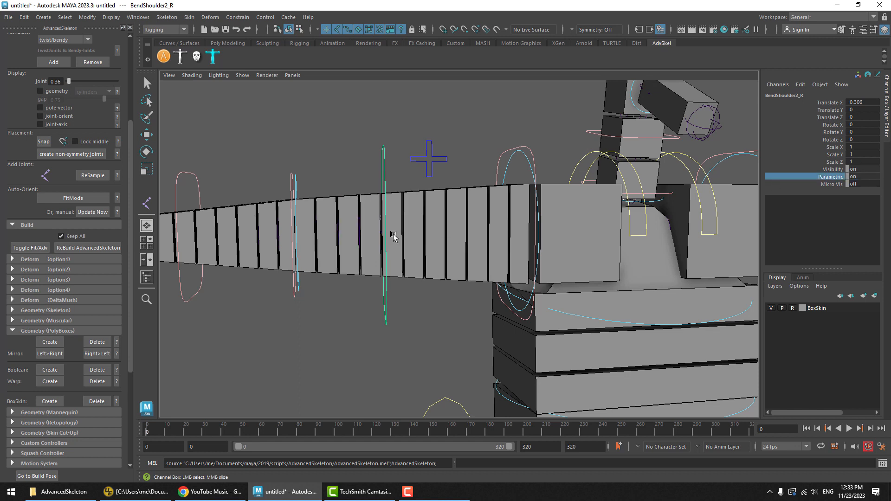
{"action": "key", "text": "w"}
{"action": "left_click_drag", "start_coordinate": [362, 234], "coordinate": [420, 234]}
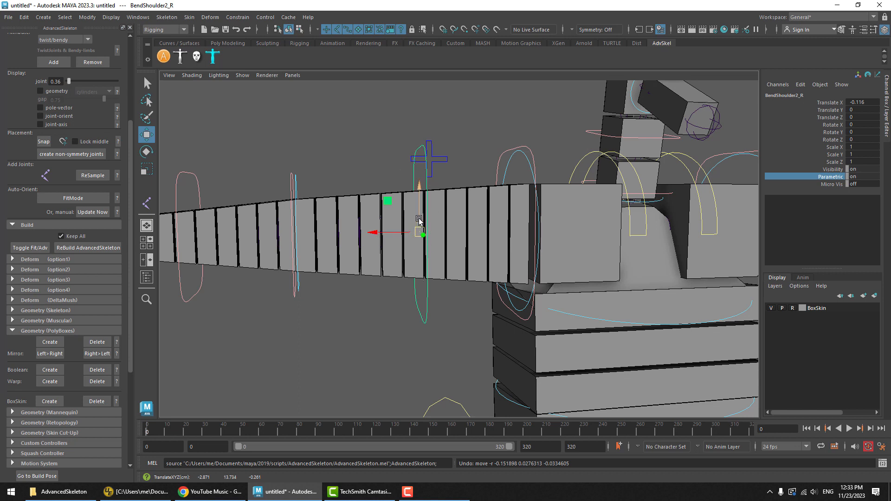
Step: Undo the last moves of the bend control and return the rig to the build pose
{"action": "mouse_move", "coordinate": [420, 210]}
{"action": "left_mouse_down"}
{"action": "mouse_move", "coordinate": [414, 232]}
{"action": "mouse_move", "coordinate": [418, 169]}
{"action": "mouse_move", "coordinate": [363, 161]}
{"action": "mouse_move", "coordinate": [436, 157]}
{"action": "mouse_move", "coordinate": [463, 198]}
{"action": "mouse_move", "coordinate": [394, 274]}
{"action": "mouse_move", "coordinate": [385, 185]}
{"action": "mouse_move", "coordinate": [372, 260]}
{"action": "mouse_move", "coordinate": [417, 205]}
{"action": "left_mouse_up"}
{"action": "key", "text": "ctrl+z"}
{"action": "key", "text": "ctrl+z"}
{"action": "left_click", "coordinate": [37, 474]}
{"action": "left_click", "coordinate": [330, 351]}
{"action": "left_click_drag", "start_coordinate": [453, 292], "coordinate": [381, 314]}
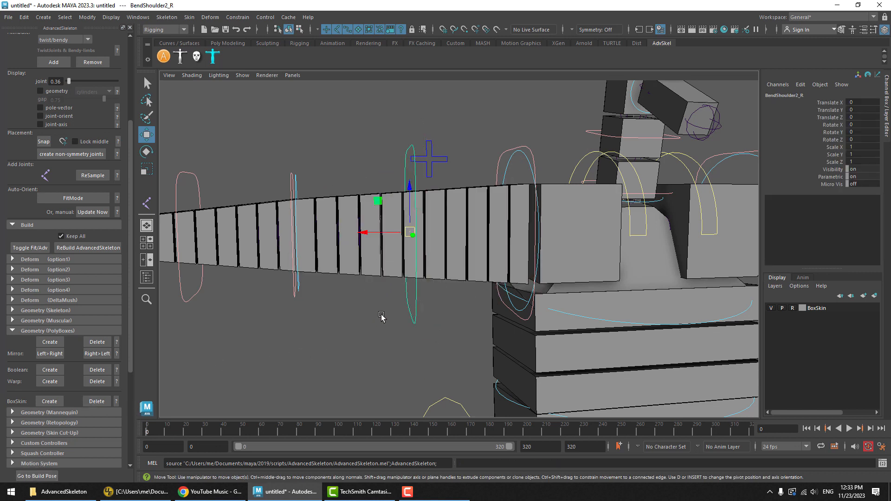
Step: Turn on Micro Vis for the right upper arm's middle bend control and clear the selection
{"action": "left_click", "coordinate": [826, 185]}
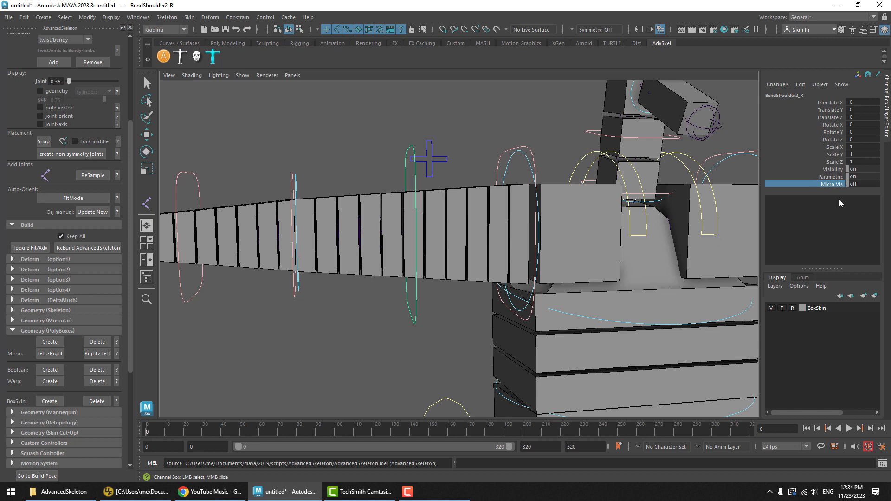
{"action": "left_click", "coordinate": [865, 184]}
{"action": "type", "text": "1"}
{"action": "key", "text": "Return"}
{"action": "left_click", "coordinate": [392, 326]}
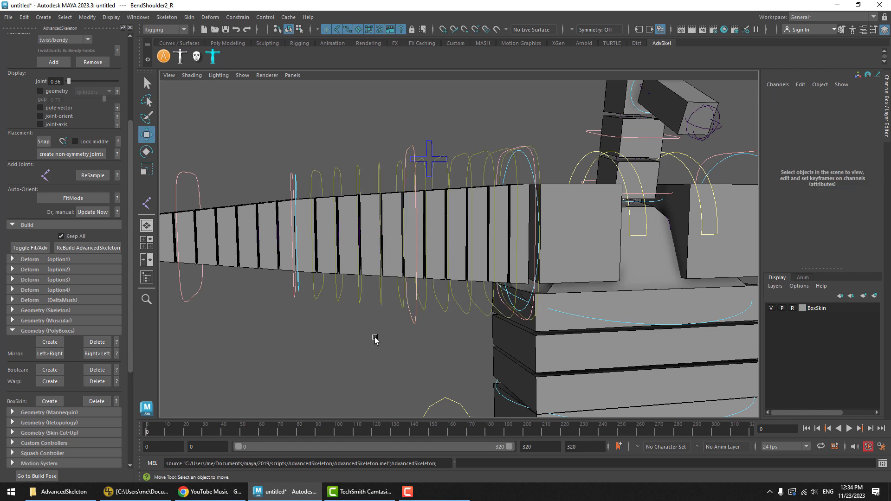
Step: Raise the middle bend control to arch the right upper arm together with its micro controls
{"action": "left_click", "coordinate": [408, 187]}
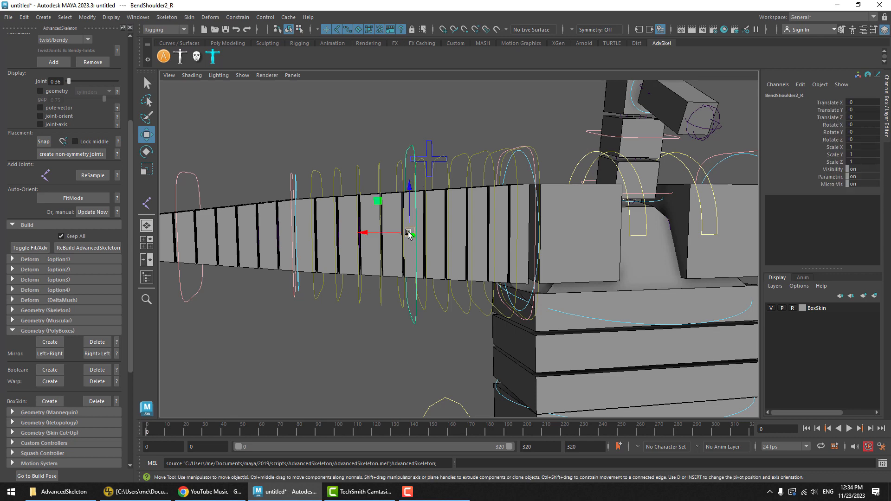
{"action": "left_click_drag", "start_coordinate": [409, 233], "coordinate": [417, 160]}
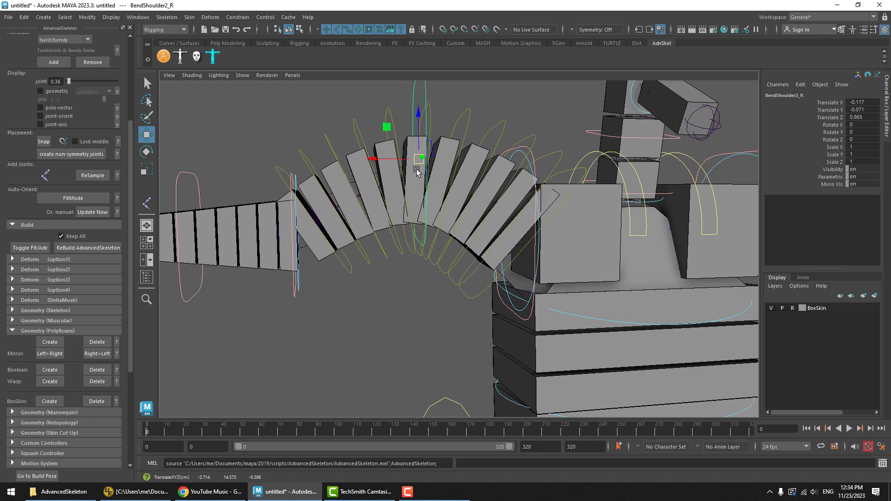
{"action": "mouse_move", "coordinate": [417, 160]}
{"action": "left_mouse_down"}
{"action": "mouse_move", "coordinate": [406, 169]}
{"action": "mouse_move", "coordinate": [417, 149]}
{"action": "mouse_move", "coordinate": [415, 166]}
{"action": "left_mouse_up"}
Step: Move and rotate the MicroShoulderPart4_R control to offset its single upper arm segment
{"action": "left_click", "coordinate": [428, 134]}
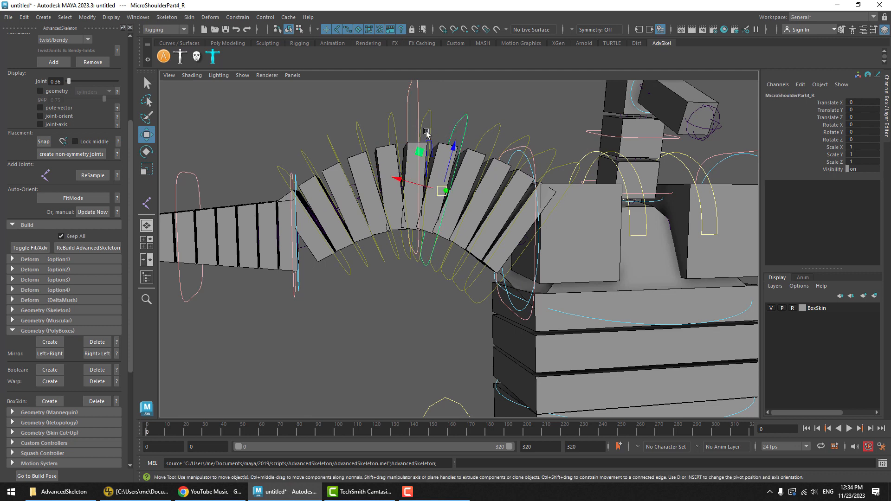
{"action": "left_click", "coordinate": [402, 334]}
{"action": "left_click_drag", "start_coordinate": [466, 138], "coordinate": [467, 139]}
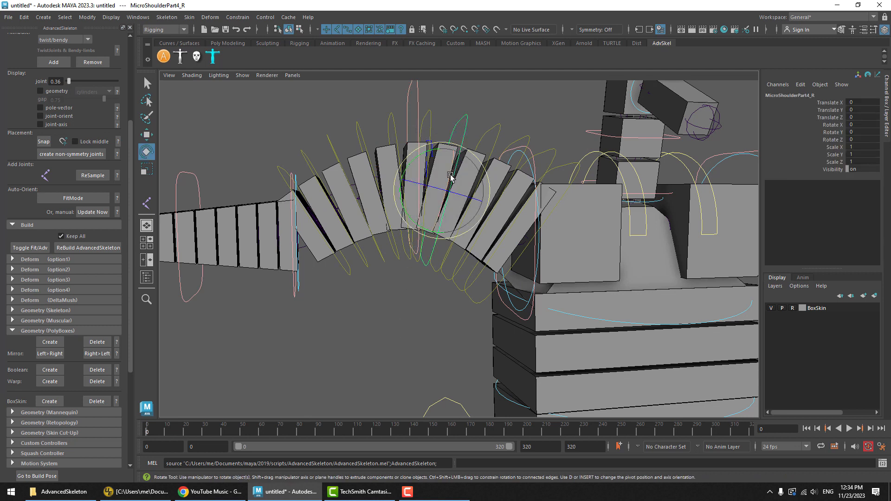
{"action": "left_click_drag", "start_coordinate": [442, 190], "coordinate": [475, 156]}
{"action": "key", "text": "e"}
Step: Move and rotate the MicroShoulderPart3_R control, and return the rig to the build pose
{"action": "left_click", "coordinate": [483, 131]}
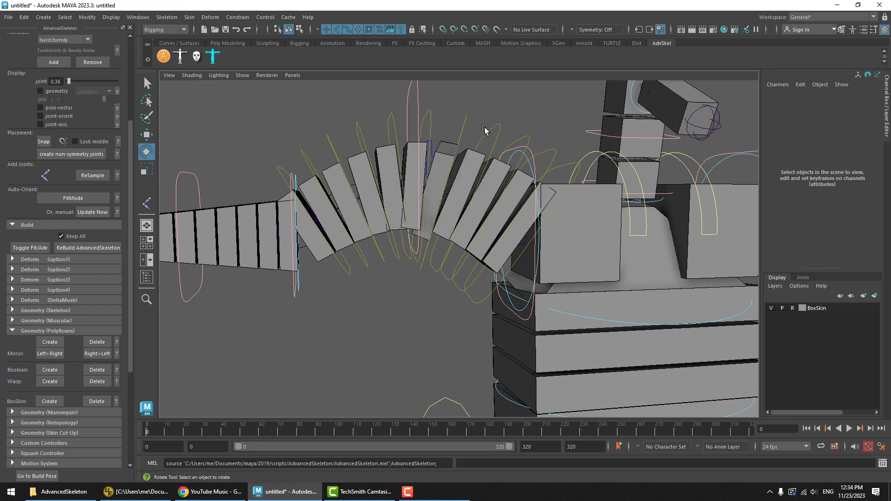
{"action": "key", "text": "w"}
{"action": "left_click", "coordinate": [481, 137]}
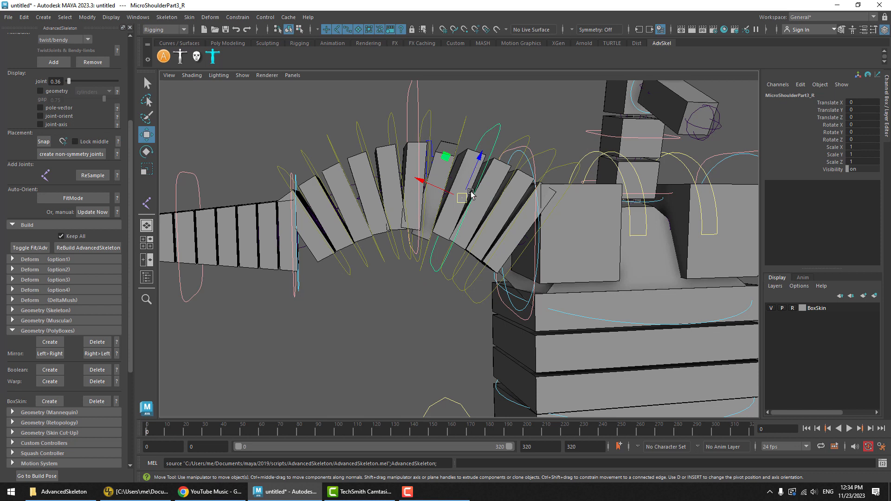
{"action": "left_click_drag", "start_coordinate": [463, 198], "coordinate": [485, 188]}
{"action": "key", "text": "e"}
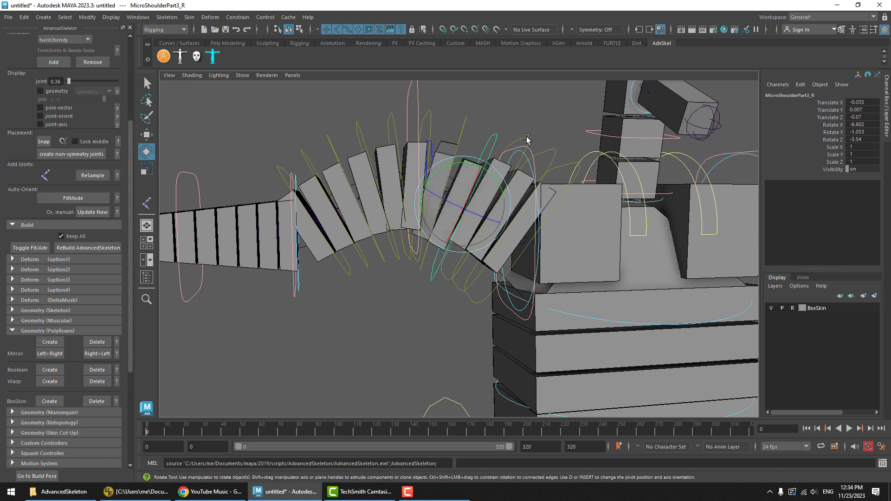
{"action": "left_click", "coordinate": [511, 149]}
{"action": "left_click", "coordinate": [35, 476]}
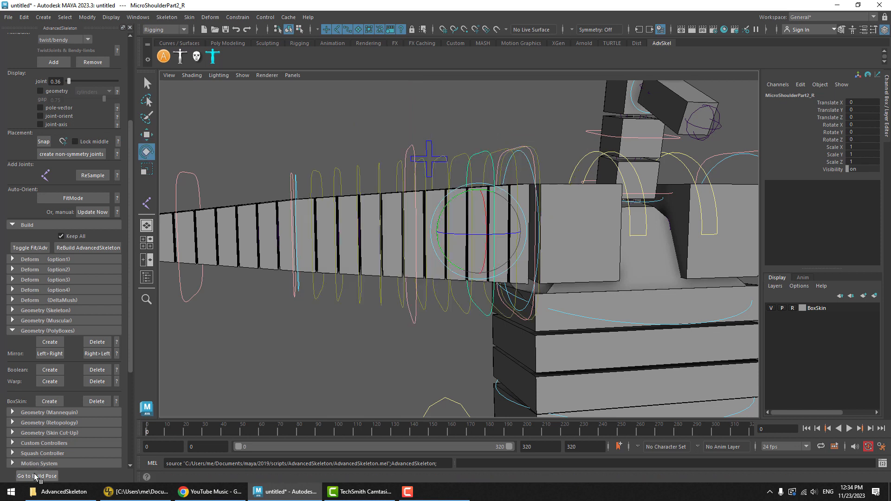
Step: Rotate the right FK shoulder control to lower the arm diagonally
{"action": "left_click", "coordinate": [409, 337]}
{"action": "left_click_drag", "start_coordinate": [468, 232], "coordinate": [485, 196], "text": "alt"}
{"action": "left_click", "coordinate": [513, 168]}
{"action": "key", "text": "ctrl+z"}
{"action": "key", "text": "ctrl+z"}
{"action": "left_click_drag", "start_coordinate": [421, 213], "coordinate": [412, 219], "text": "alt"}
Step: Bend the lowered right upper arm downward by moving its middle bend control
{"action": "left_click", "coordinate": [371, 200]}
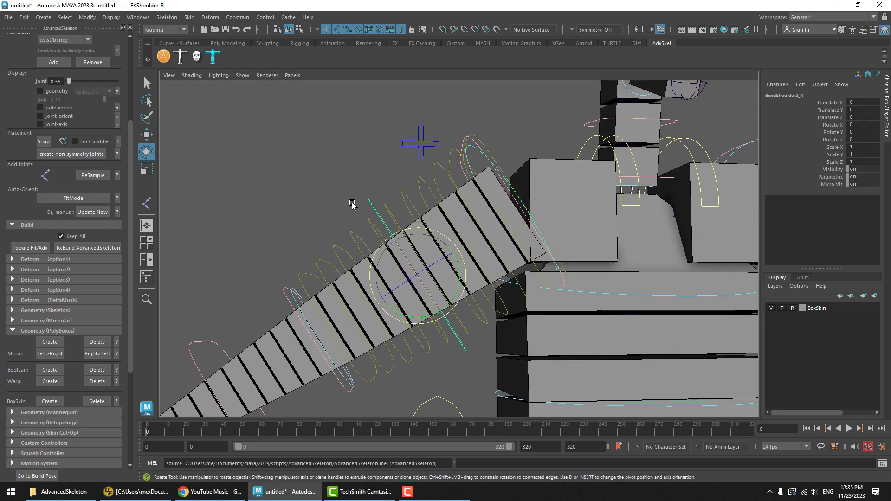
{"action": "key", "text": "w"}
{"action": "left_click_drag", "start_coordinate": [419, 276], "coordinate": [448, 308]}
Step: Try rotating the right FK shoulder control with the arm bent, and undo the rotation
{"action": "left_click", "coordinate": [471, 146]}
{"action": "key", "text": "e"}
{"action": "left_click_drag", "start_coordinate": [479, 187], "coordinate": [481, 202]}
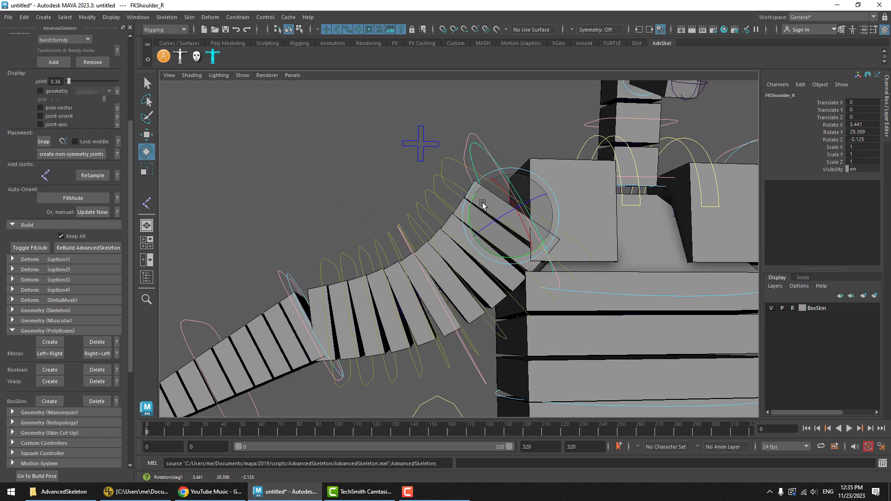
{"action": "key", "text": "ctrl+z"}
Step: Move the middle bend control of the right upper arm back upward, rotate it, and clear the selection
{"action": "left_click", "coordinate": [405, 242]}
{"action": "key", "text": "w"}
{"action": "left_click_drag", "start_coordinate": [446, 307], "coordinate": [469, 221]}
{"action": "key", "text": "e"}
{"action": "left_click_drag", "start_coordinate": [415, 244], "coordinate": [443, 173]}
{"action": "left_click", "coordinate": [452, 128]}
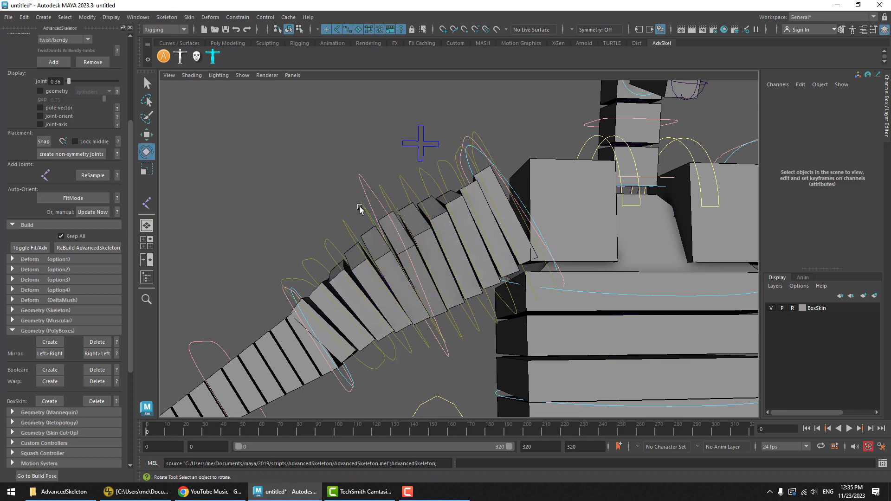
Step: Nudge a micro control near the right elbow to about -0.02 in Translate Z
{"action": "left_click", "coordinate": [328, 240]}
{"action": "key", "text": "w"}
{"action": "left_click", "coordinate": [310, 266]}
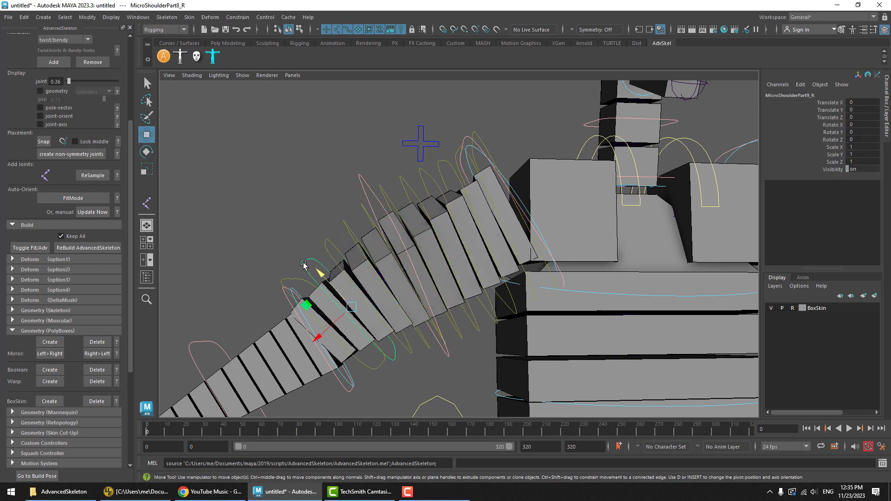
{"action": "left_click_drag", "start_coordinate": [317, 272], "coordinate": [318, 274]}
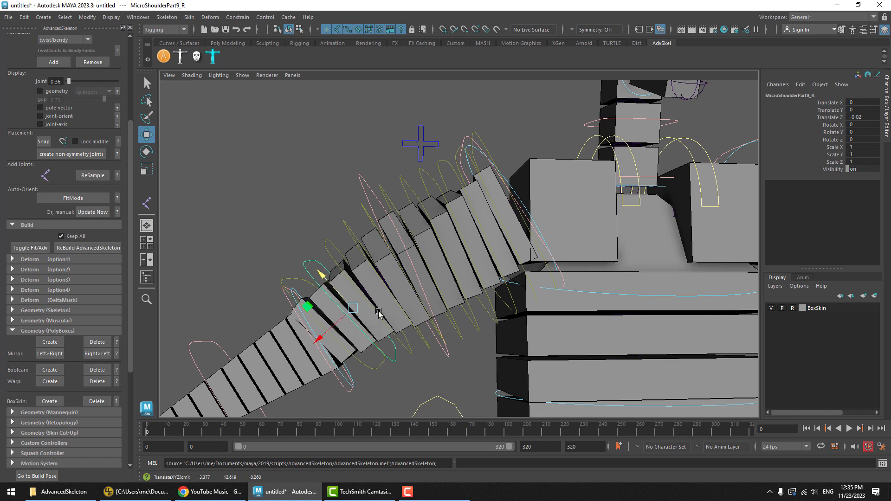
Step: Return the rig to its build pose and turn off Micro Vis on the right upper arm's middle bend control
{"action": "left_click", "coordinate": [37, 475]}
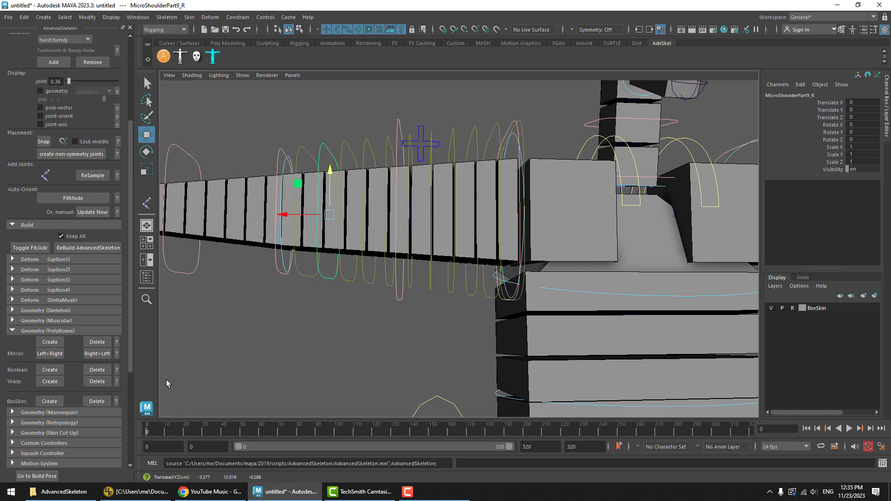
{"action": "left_click", "coordinate": [344, 326]}
{"action": "left_click", "coordinate": [400, 298]}
{"action": "double_click", "coordinate": [864, 184]}
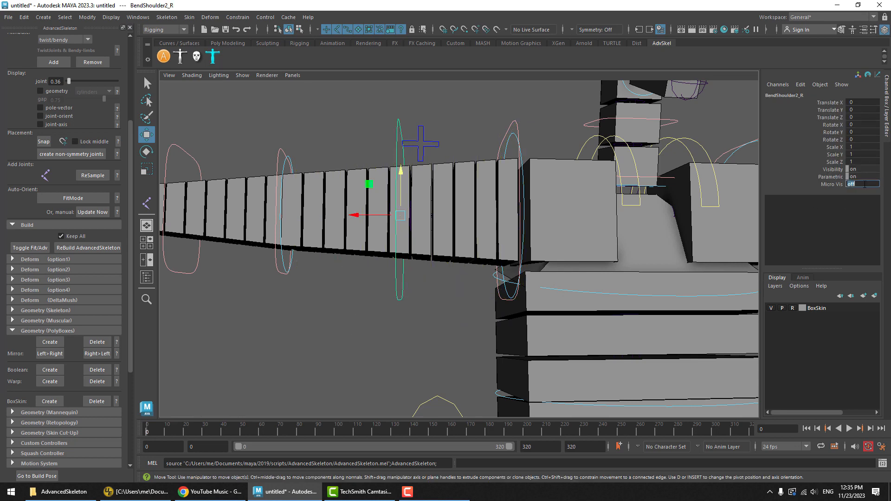
{"action": "left_click", "coordinate": [323, 295]}
Step: Try twisting the right forearm by rotating the FK wrist control to about 138° in X, and undo the rotation
{"action": "mouse_move", "coordinate": [419, 239]}
{"action": "left_mouse_down", "text": "alt"}
{"action": "mouse_move", "coordinate": [430, 253]}
{"action": "mouse_move", "coordinate": [384, 236]}
{"action": "mouse_move", "coordinate": [392, 225]}
{"action": "mouse_move", "coordinate": [429, 231]}
{"action": "left_mouse_up", "text": "alt"}
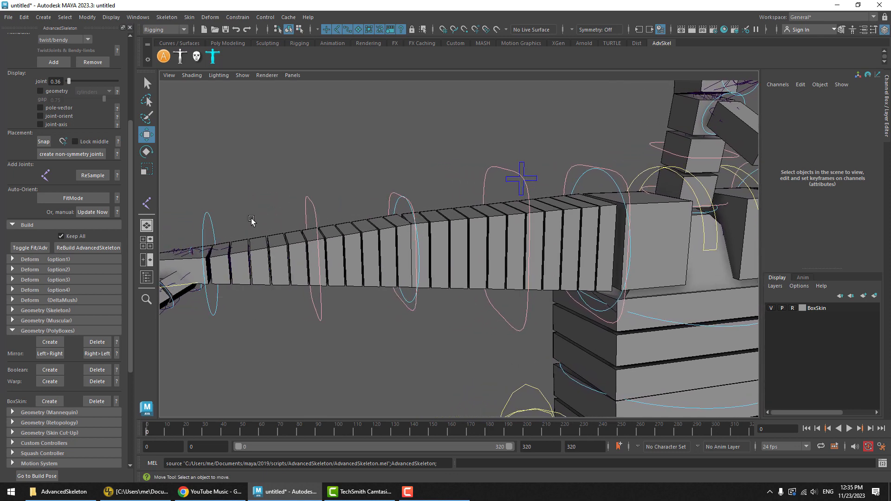
{"action": "left_click", "coordinate": [204, 222]}
{"action": "key", "text": "e"}
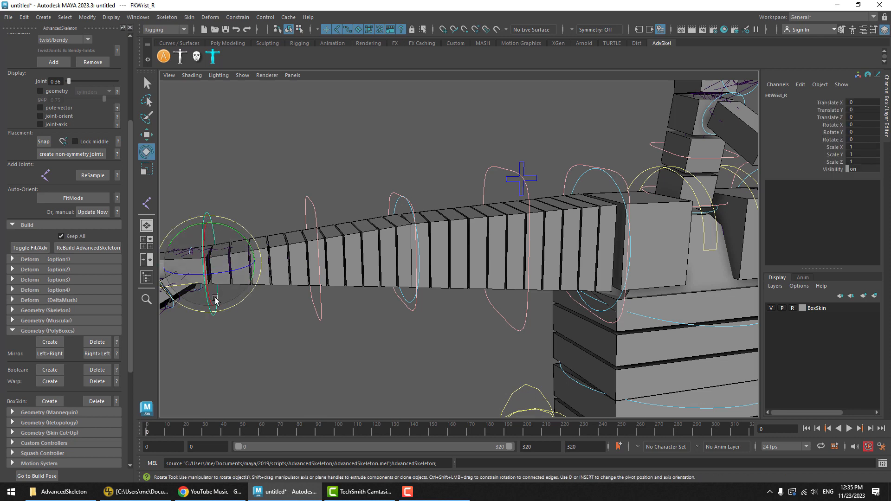
{"action": "left_click_drag", "start_coordinate": [216, 300], "coordinate": [200, 223]}
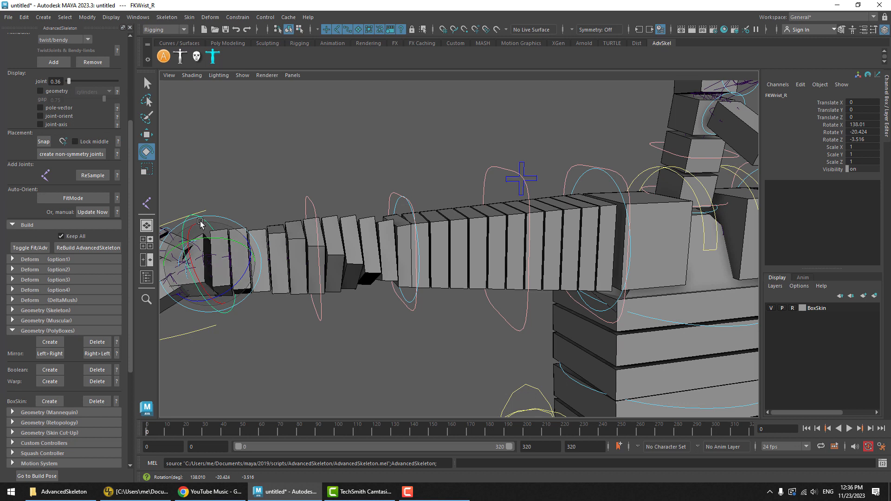
{"action": "key", "text": "ctrl+z"}
{"action": "key", "text": "ctrl+z"}
{"action": "key", "text": "ctrl+z"}
{"action": "key", "text": "ctrl+z"}
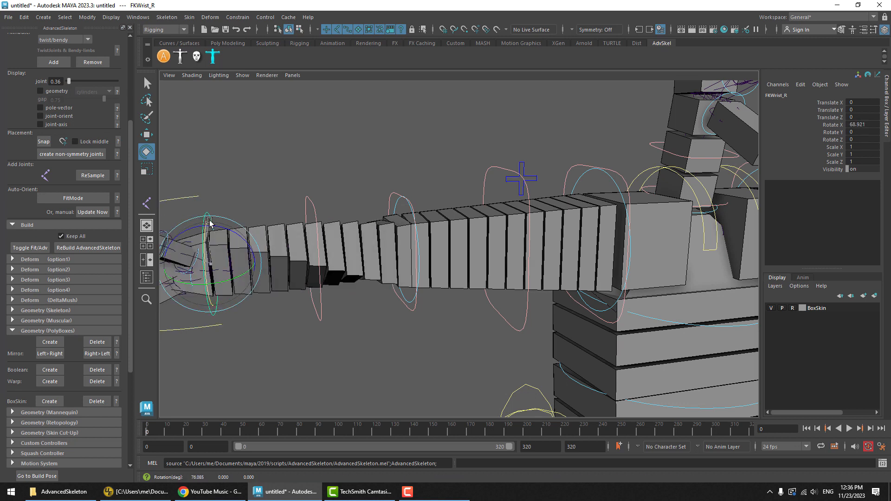
{"action": "left_click", "coordinate": [369, 243]}
Step: Try twisting the right upper arm by rotating the FK shoulder control about 94° in X, and undo it
{"action": "left_click_drag", "start_coordinate": [580, 218], "coordinate": [530, 229], "text": "alt"}
{"action": "left_click", "coordinate": [531, 195]}
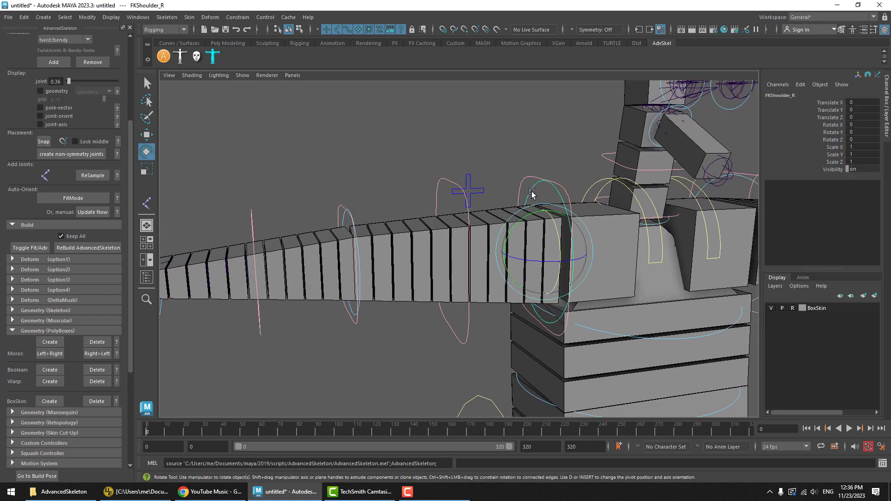
{"action": "left_click_drag", "start_coordinate": [559, 254], "coordinate": [542, 230]}
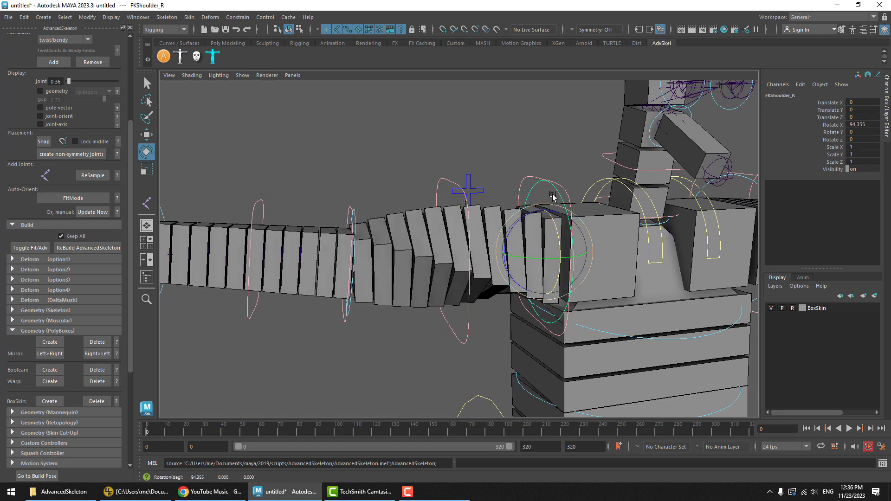
{"action": "left_click", "coordinate": [542, 216]}
{"action": "left_click", "coordinate": [534, 199]}
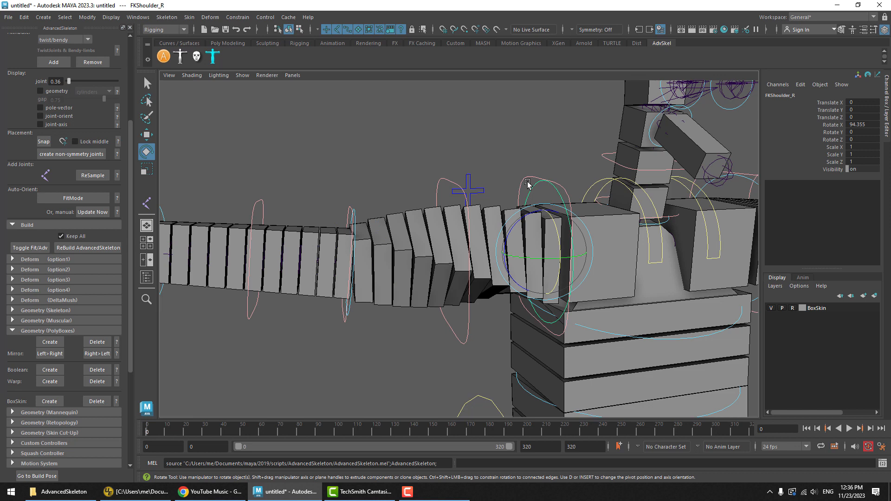
{"action": "key", "text": "ctrl+z"}
{"action": "key", "text": "ctrl+z"}
{"action": "key", "text": "ctrl+z"}
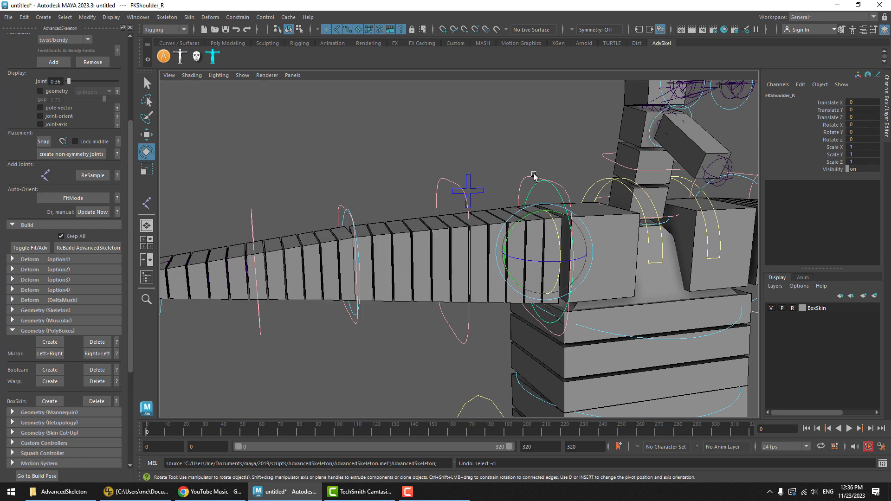
Step: Try rotating the right FK shoulder control together with the upper arm's first bend control in both directions, undoing each rotation
{"action": "mouse_move", "coordinate": [546, 212]}
{"action": "left_mouse_down"}
{"action": "mouse_move", "coordinate": [551, 263]}
{"action": "mouse_move", "coordinate": [540, 213]}
{"action": "left_mouse_up"}
{"action": "left_click_drag", "start_coordinate": [551, 159], "coordinate": [533, 199]}
{"action": "key", "text": "ctrl+z"}
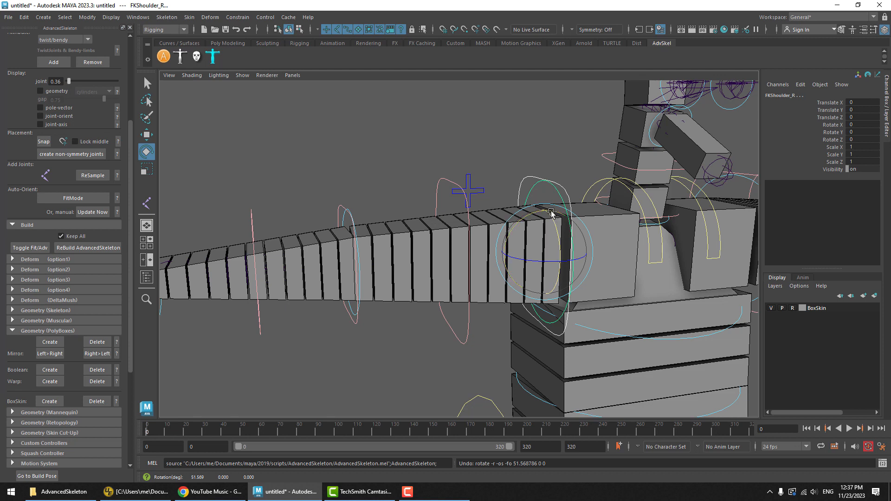
{"action": "left_click", "coordinate": [527, 178]}
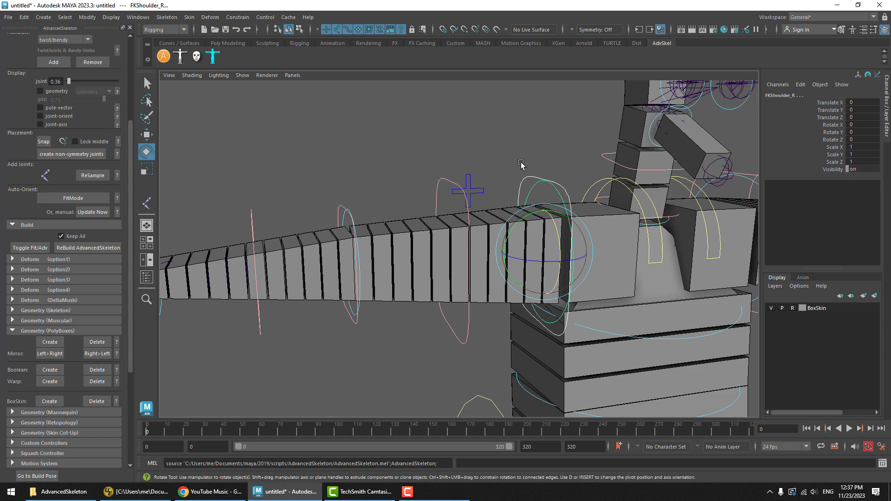
{"action": "left_click", "coordinate": [546, 193]}
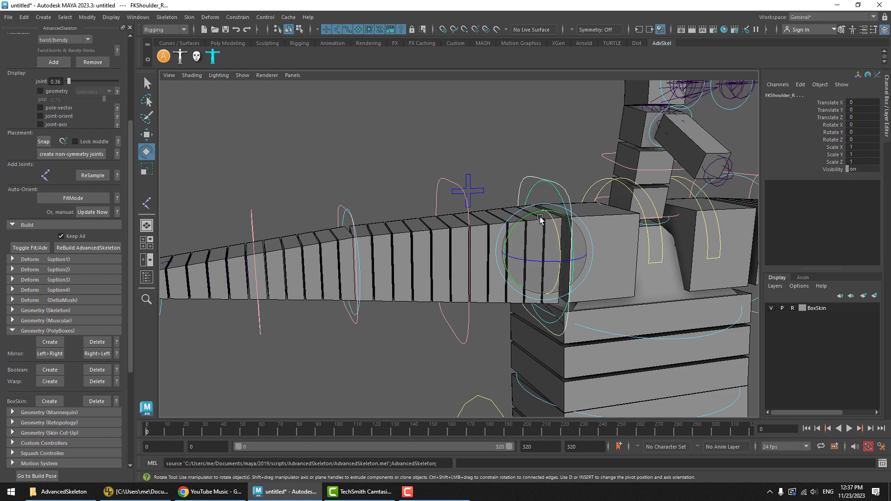
{"action": "left_click_drag", "start_coordinate": [548, 219], "coordinate": [552, 246]}
{"action": "key", "text": "ctrl+z"}
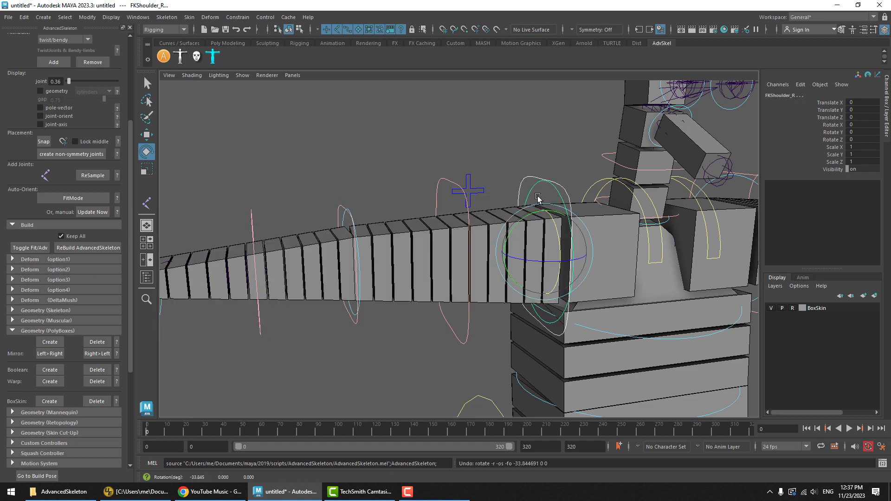
Step: Try rotating the right FK shoulder control alone to about -68° and 38° in X, undoing each rotation
{"action": "left_click_drag", "start_coordinate": [538, 198], "coordinate": [525, 236]}
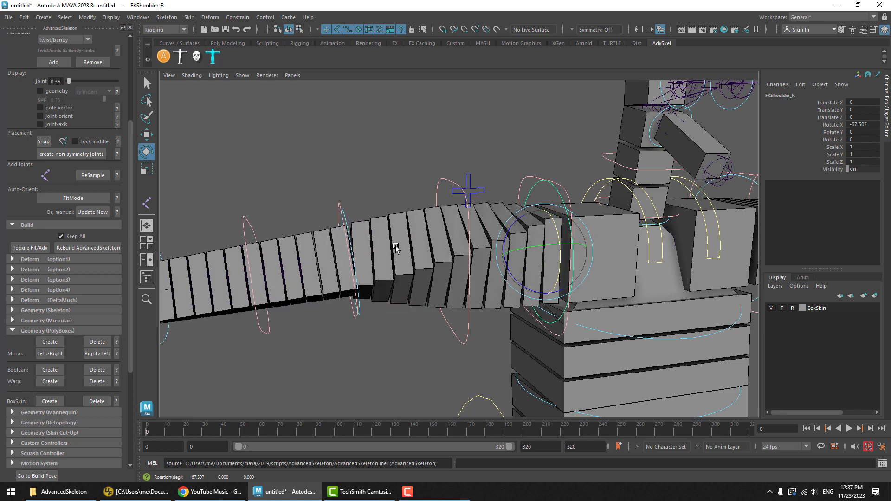
{"action": "key", "text": "ctrl+z"}
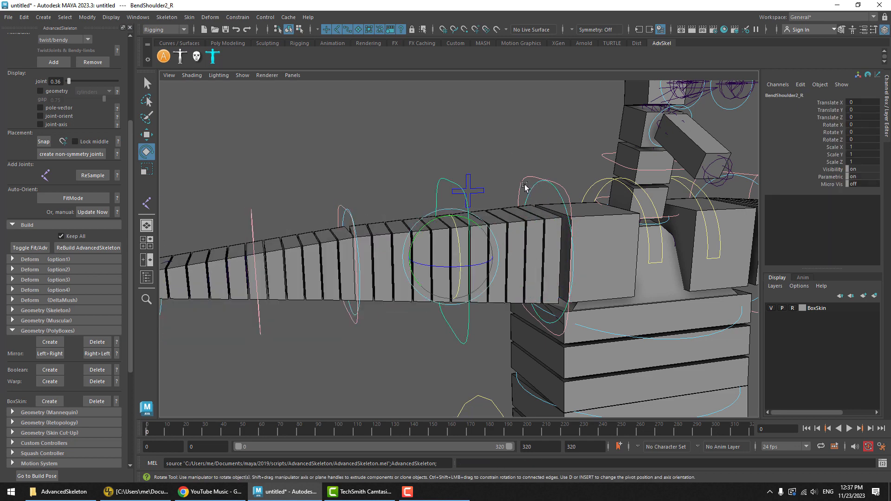
{"action": "left_click_drag", "start_coordinate": [547, 217], "coordinate": [556, 250]}
{"action": "key", "text": "ctrl+z"}
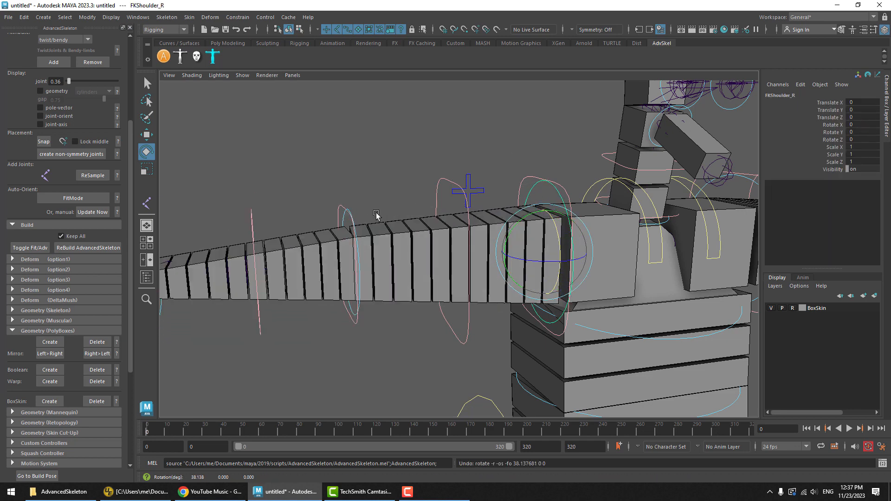
Step: Try rotating the right FK elbow control, undo the rotation, and clear the selection
{"action": "left_click", "coordinate": [348, 217]}
{"action": "middle_click_drag", "start_coordinate": [441, 188], "coordinate": [494, 180], "text": "alt"}
{"action": "left_click_drag", "start_coordinate": [415, 228], "coordinate": [421, 253]}
{"action": "key", "text": "ctrl+z"}
{"action": "left_click", "coordinate": [532, 159]}
{"action": "left_click_drag", "start_coordinate": [538, 167], "coordinate": [528, 165], "text": "alt"}
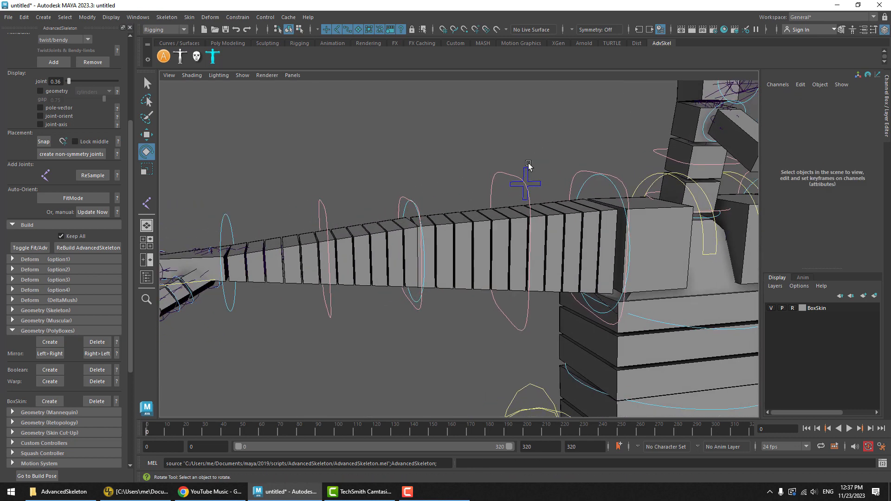
Step: Switch the right arm from FK to IK by raising FKIKBlend on its FKIKArm control
{"action": "left_click", "coordinate": [536, 188]}
{"action": "left_click", "coordinate": [832, 101]}
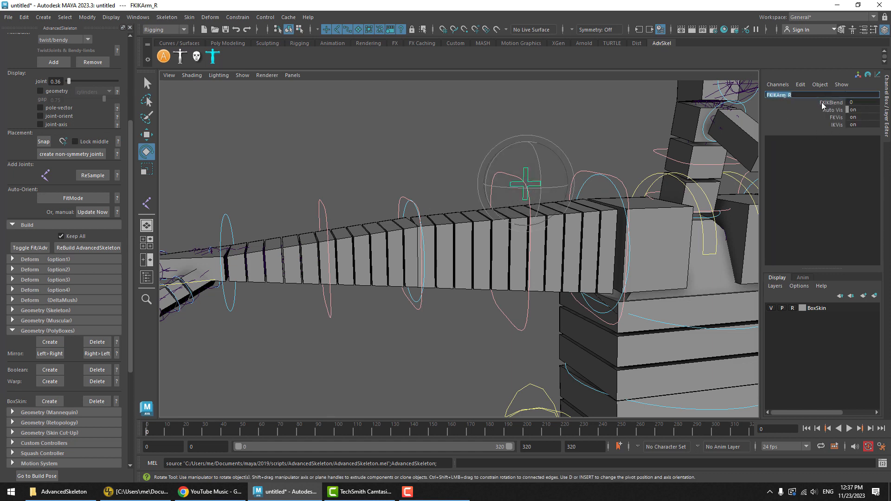
{"action": "middle_click_drag", "start_coordinate": [404, 173], "coordinate": [546, 170]}
Step: Move the right IK arm control toward the body and rotate it about -123° in X to twist the forearm
{"action": "left_click", "coordinate": [266, 206]}
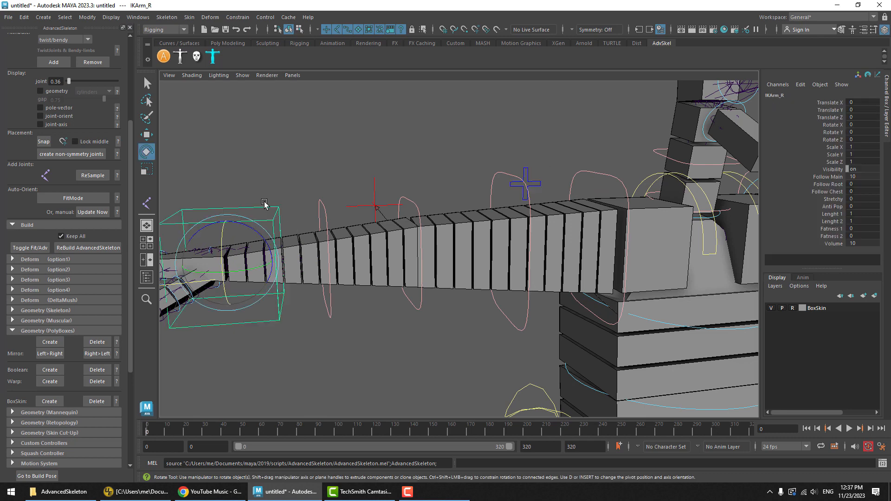
{"action": "key", "text": "w"}
{"action": "middle_click_drag", "start_coordinate": [243, 285], "coordinate": [340, 220]}
{"action": "key", "text": "e"}
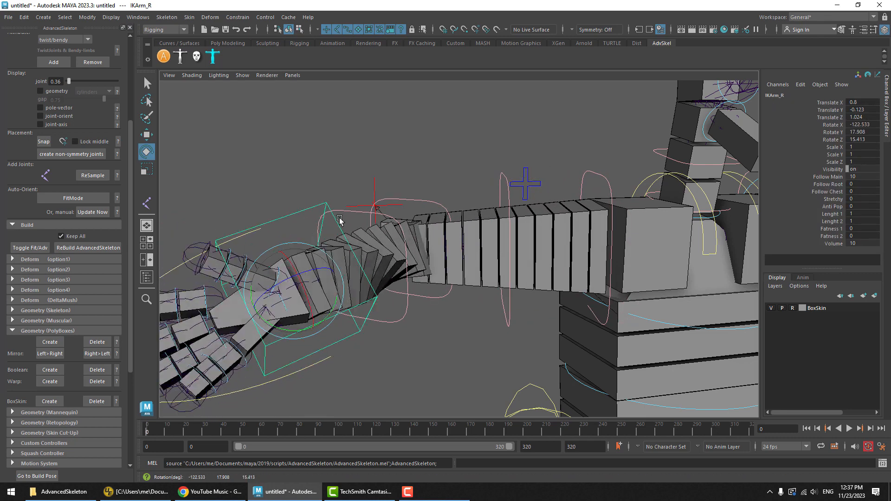
Step: Move the right arm's pole vector control downward to redirect the elbow
{"action": "left_click", "coordinate": [374, 205]}
{"action": "key", "text": "w"}
{"action": "left_click_drag", "start_coordinate": [373, 207], "coordinate": [584, 358]}
{"action": "right_click_drag", "start_coordinate": [585, 357], "coordinate": [529, 325], "text": "alt"}
{"action": "middle_click_drag", "start_coordinate": [529, 325], "coordinate": [443, 291], "text": "alt"}
{"action": "middle_click_drag", "start_coordinate": [444, 292], "coordinate": [467, 315]}
Step: Curve the right arm by moving the middle bend controls of the upper arm and forearm downward
{"action": "left_click", "coordinate": [403, 205]}
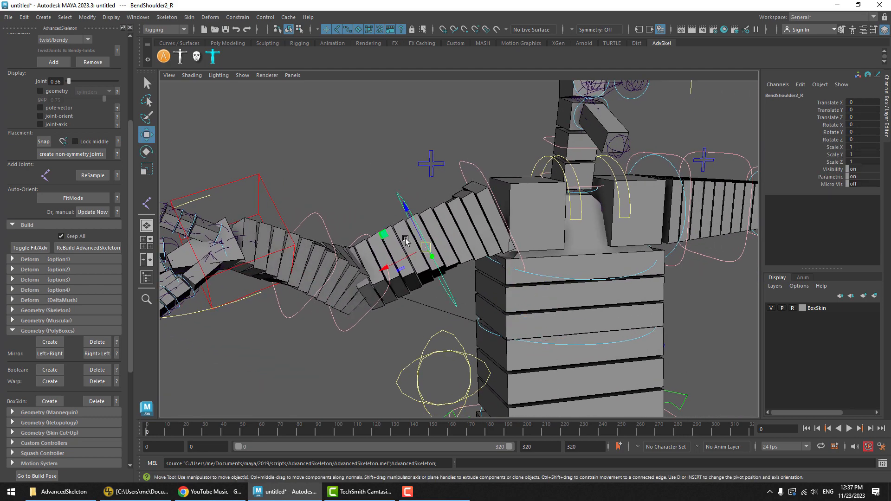
{"action": "left_click_drag", "start_coordinate": [399, 268], "coordinate": [352, 239], "text": "alt"}
{"action": "middle_click_drag", "start_coordinate": [358, 258], "coordinate": [372, 280]}
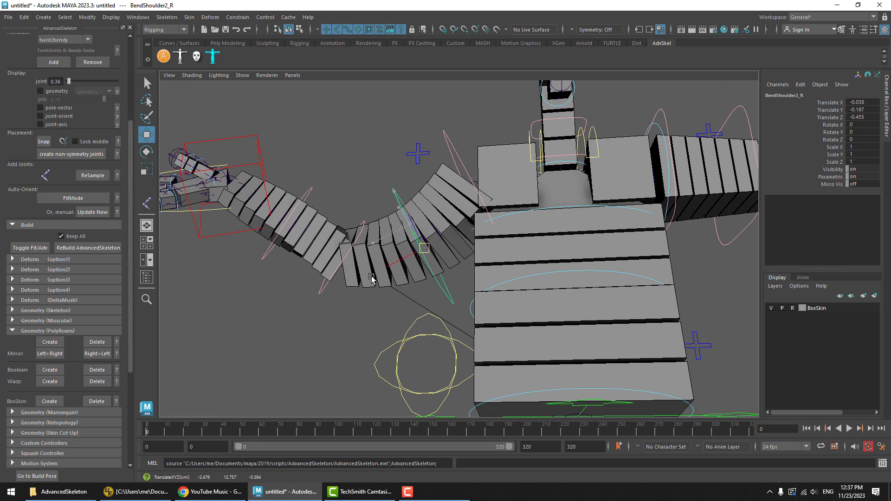
{"action": "left_click", "coordinate": [276, 248]}
{"action": "middle_click_drag", "start_coordinate": [280, 274], "coordinate": [268, 293]}
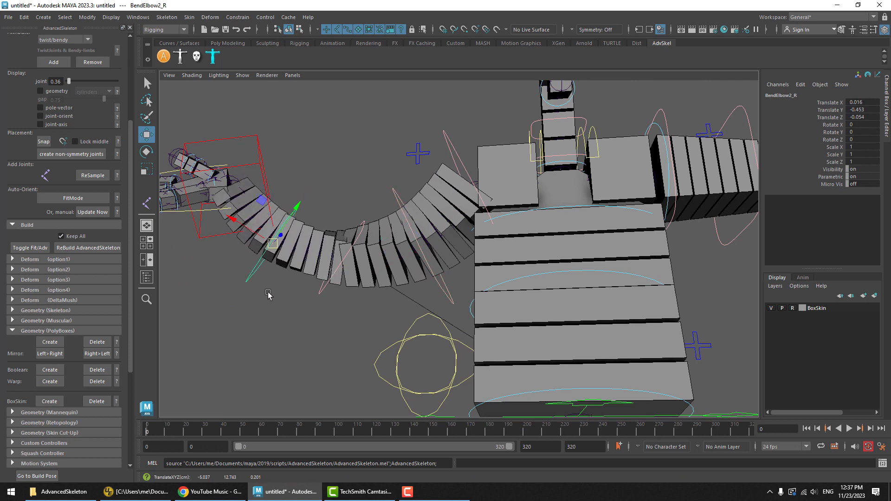
Step: Select the right upper arm's middle bend control and return the rig to its build pose
{"action": "left_click", "coordinate": [443, 282]}
{"action": "key", "text": "e"}
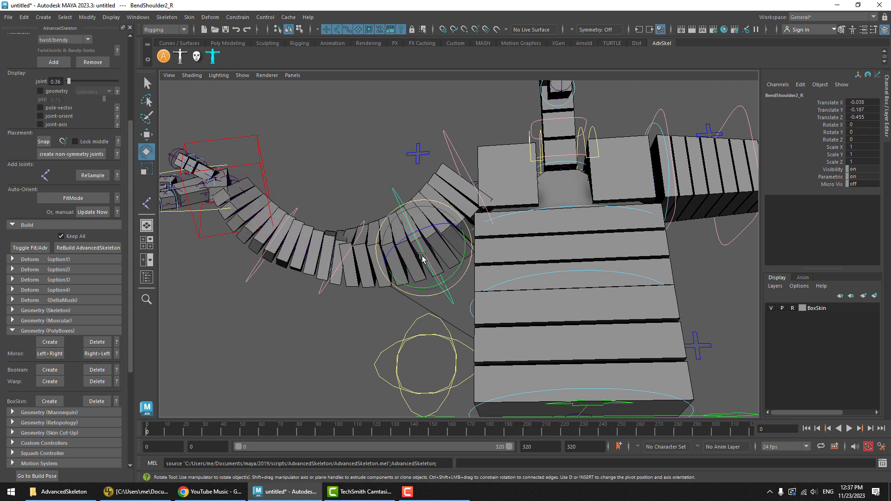
{"action": "middle_click_drag", "start_coordinate": [443, 282], "coordinate": [437, 195]}
{"action": "left_click_drag", "start_coordinate": [437, 195], "coordinate": [431, 216], "text": "alt"}
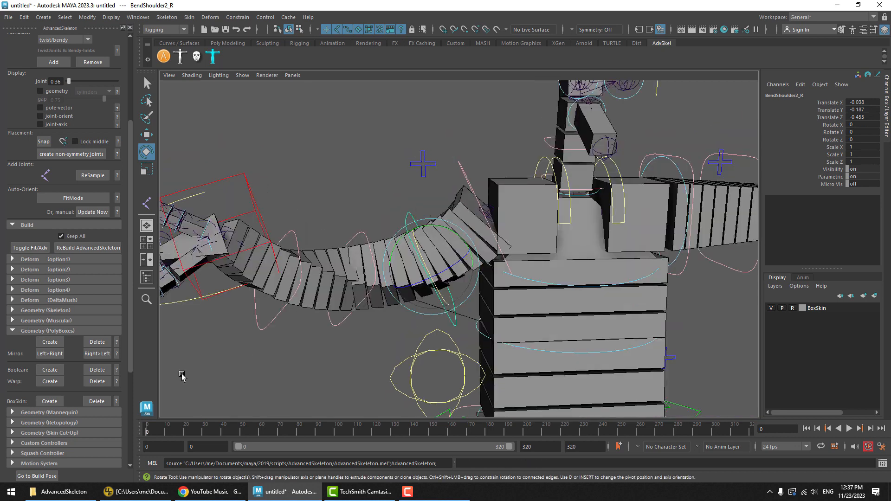
{"action": "left_click", "coordinate": [36, 475]}
Step: Try scaling the right upper arm's middle bend control uniformly, and undo the scaling
{"action": "key", "text": "r"}
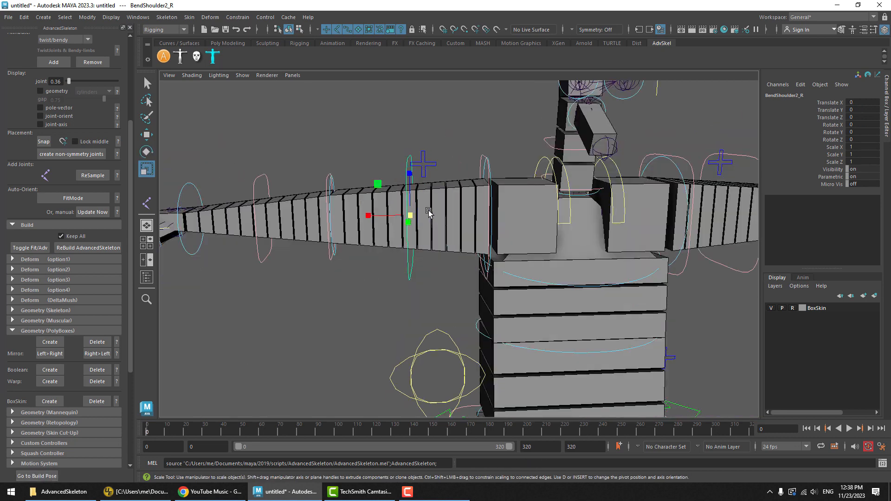
{"action": "left_click_drag", "start_coordinate": [410, 215], "coordinate": [444, 215]}
{"action": "key", "text": "ctrl+z"}
Step: Try scaling the right upper arm's first bend control to about 1.84 in Z and its middle one in Z, and undo both
{"action": "left_click", "coordinate": [484, 156]}
{"action": "left_click_drag", "start_coordinate": [487, 174], "coordinate": [472, 143]}
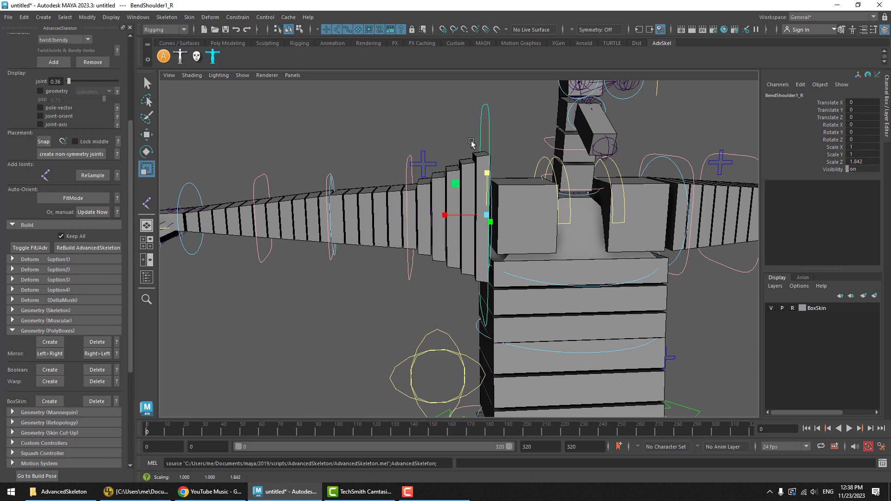
{"action": "left_click", "coordinate": [406, 173]}
{"action": "left_click_drag", "start_coordinate": [409, 175], "coordinate": [405, 138]}
{"action": "key", "text": "ctrl+z"}
{"action": "key", "text": "ctrl+z"}
{"action": "key", "text": "ctrl+z"}
{"action": "key", "text": "ctrl+z"}
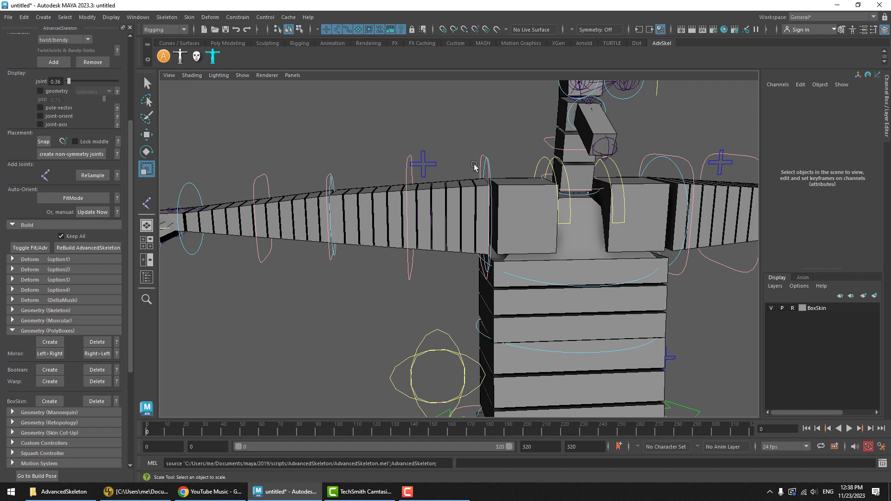
Step: Select the right upper arm's first and middle bend controls and the forearm's first bend control in turn to examine them
{"action": "left_click", "coordinate": [476, 165]}
{"action": "key", "text": "w"}
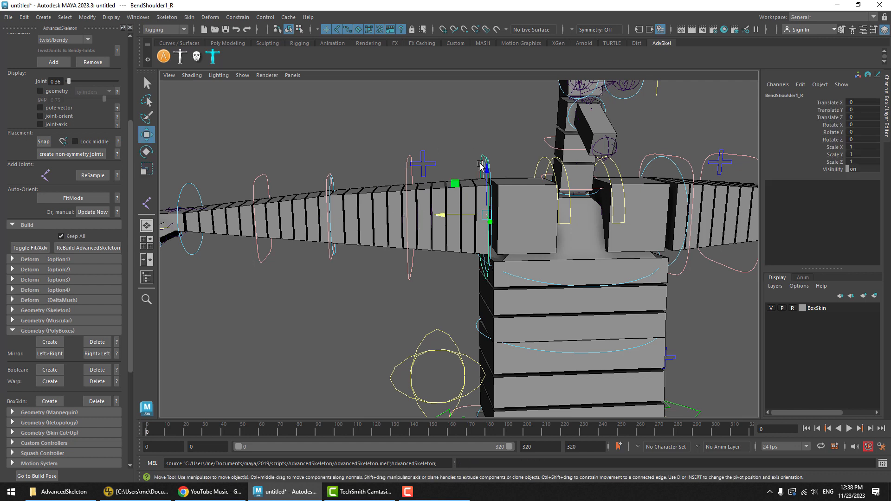
{"action": "left_click", "coordinate": [409, 179]}
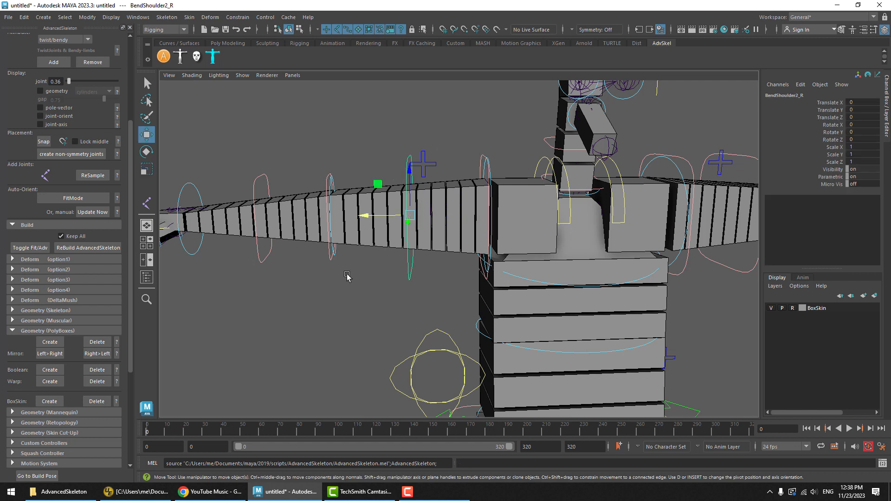
{"action": "left_click", "coordinate": [483, 157]}
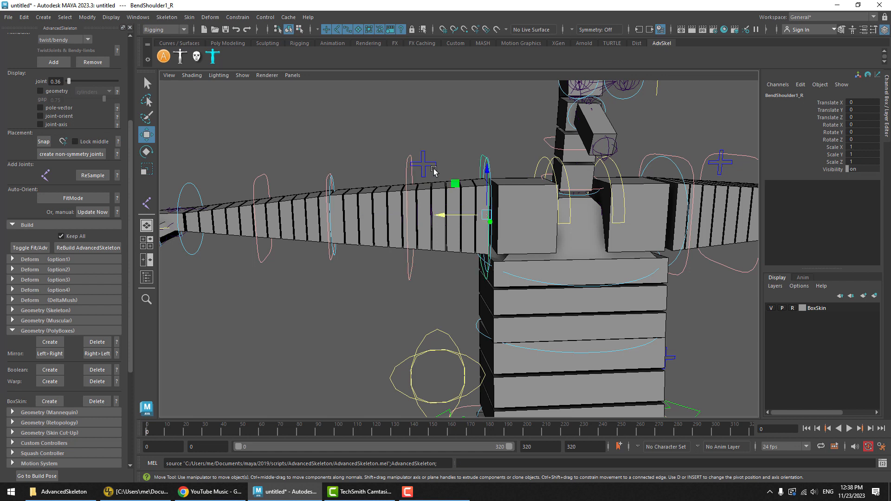
{"action": "left_click", "coordinate": [408, 175]}
{"action": "left_click", "coordinate": [327, 177]}
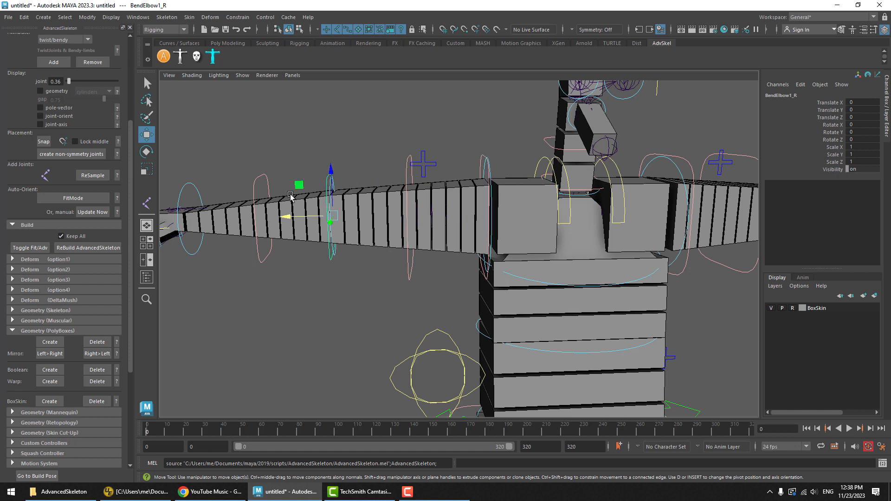
Step: Try moving the right forearm's middle bend control, undo the move and clear the selection
{"action": "left_click", "coordinate": [262, 179]}
{"action": "left_click_drag", "start_coordinate": [260, 215], "coordinate": [247, 251]}
{"action": "key", "text": "ctrl+z"}
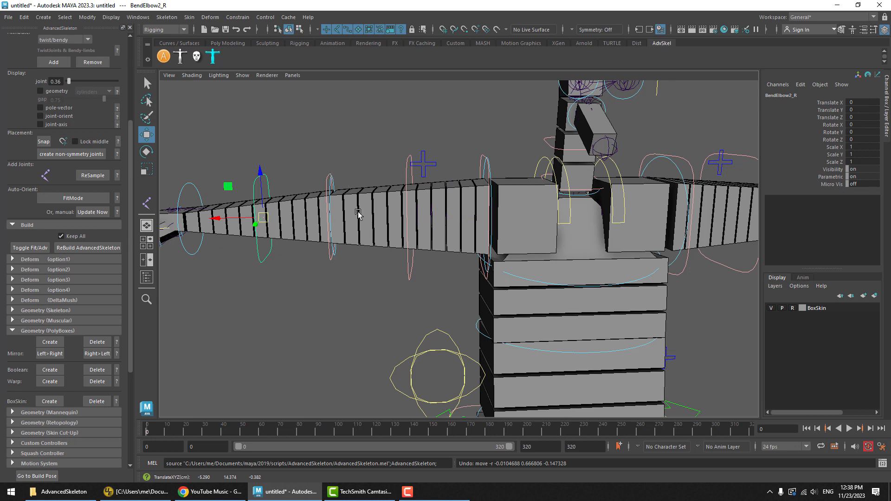
{"action": "left_click", "coordinate": [480, 148]}
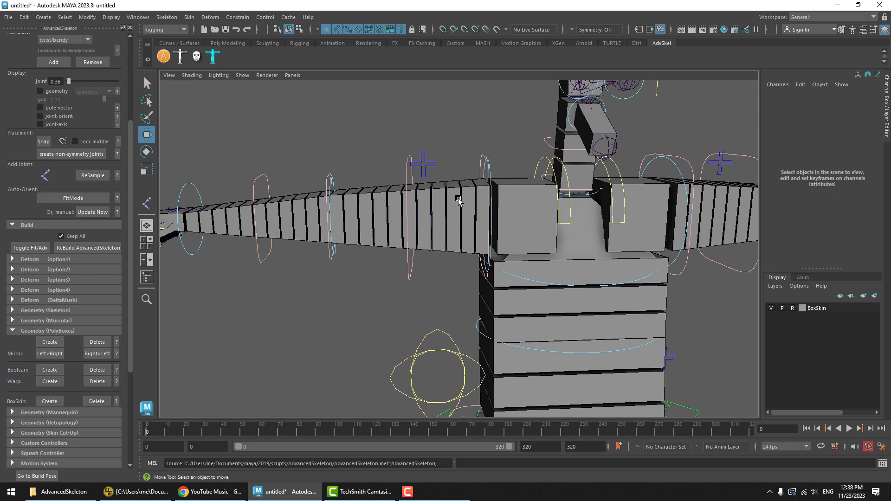
Step: Try raising the right elbow's bend control to about 1.04 in Z and rotating it, undoing each change
{"action": "left_click", "coordinate": [327, 179]}
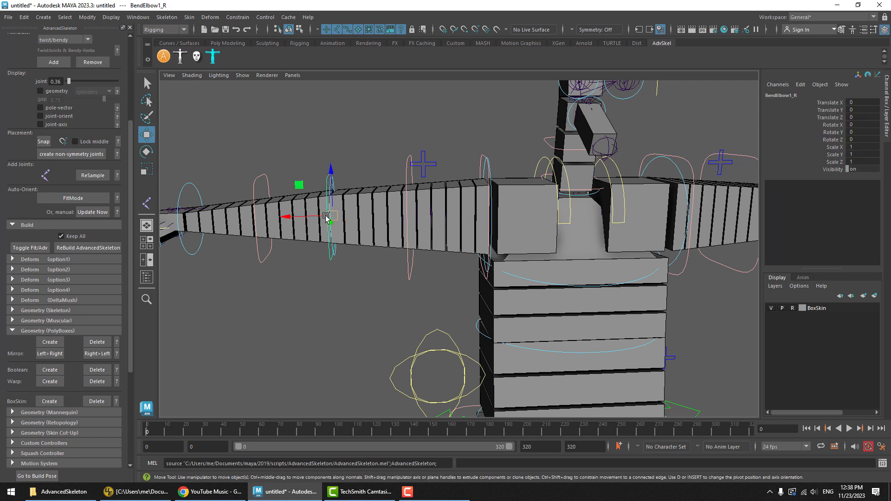
{"action": "left_click_drag", "start_coordinate": [335, 217], "coordinate": [337, 153]}
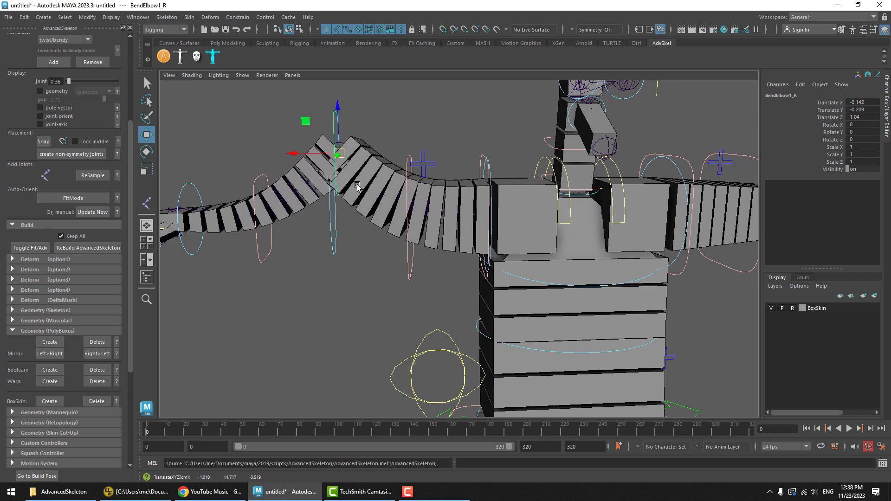
{"action": "key", "text": "ctrl+z"}
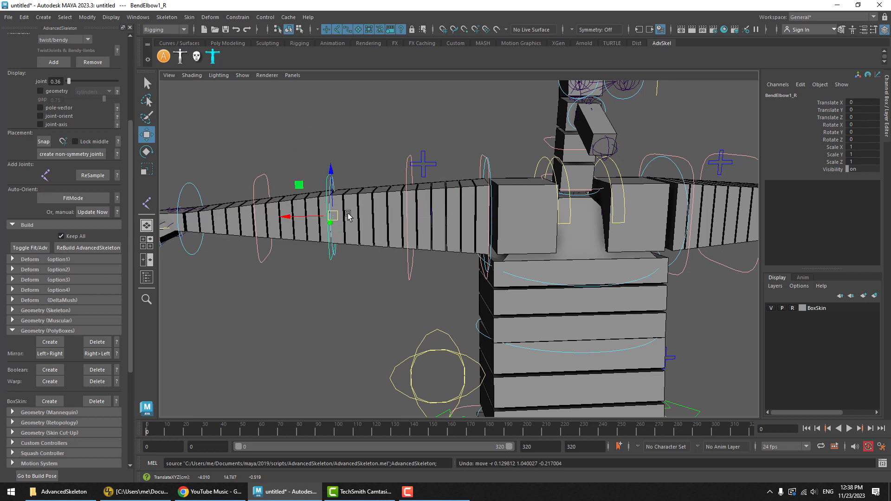
{"action": "key", "text": "e"}
{"action": "mouse_move", "coordinate": [336, 195]}
{"action": "left_mouse_down"}
{"action": "mouse_move", "coordinate": [328, 242]}
{"action": "mouse_move", "coordinate": [332, 187]}
{"action": "left_mouse_up"}
{"action": "key", "text": "ctrl+z"}
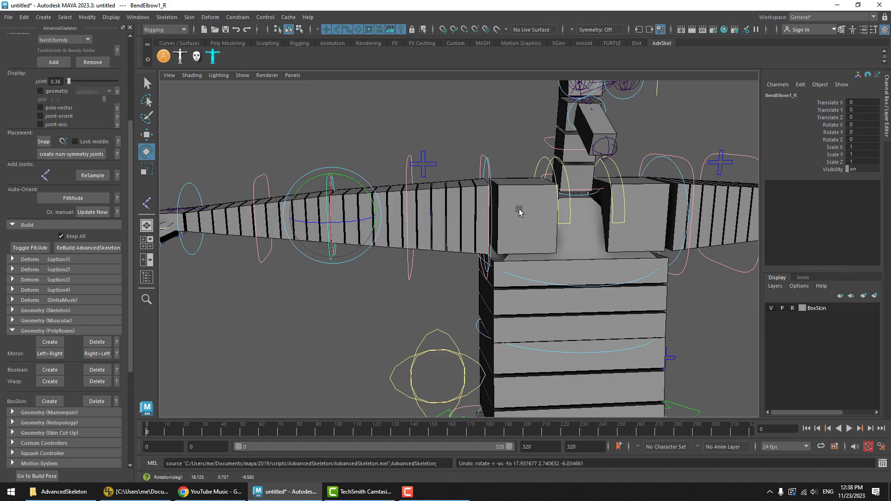
Step: Clear the selection and examine the bend controls across the whole rig
{"action": "middle_click_drag", "start_coordinate": [389, 202], "coordinate": [460, 217], "text": "alt"}
{"action": "scroll", "coordinate": [478, 219], "scroll_direction": "up", "scroll_amount": 3}
{"action": "left_click_drag", "start_coordinate": [478, 218], "coordinate": [408, 185], "text": "alt"}
{"action": "scroll", "coordinate": [409, 185], "scroll_direction": "down", "scroll_amount": 3}
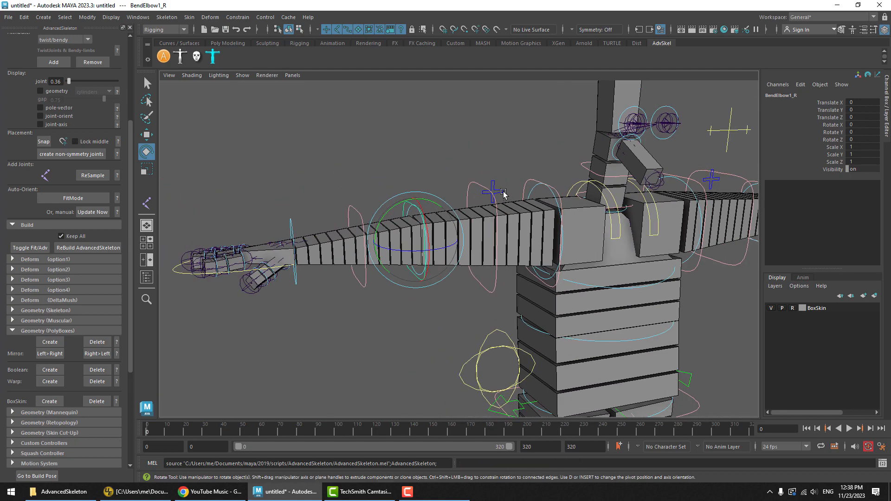
{"action": "left_click_drag", "start_coordinate": [501, 190], "coordinate": [437, 172], "text": "alt"}
{"action": "scroll", "coordinate": [437, 172], "scroll_direction": "down", "scroll_amount": 3}
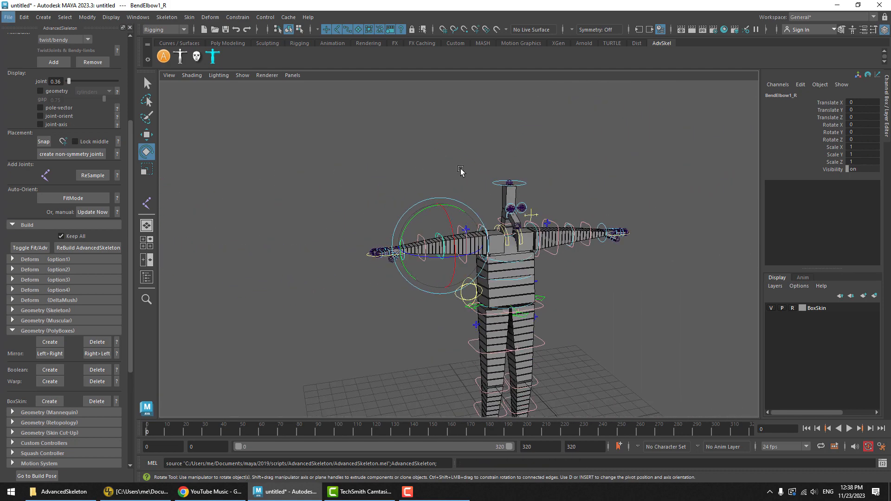
{"action": "left_click", "coordinate": [466, 170]}
{"action": "scroll", "coordinate": [469, 190], "scroll_direction": "up", "scroll_amount": 3}
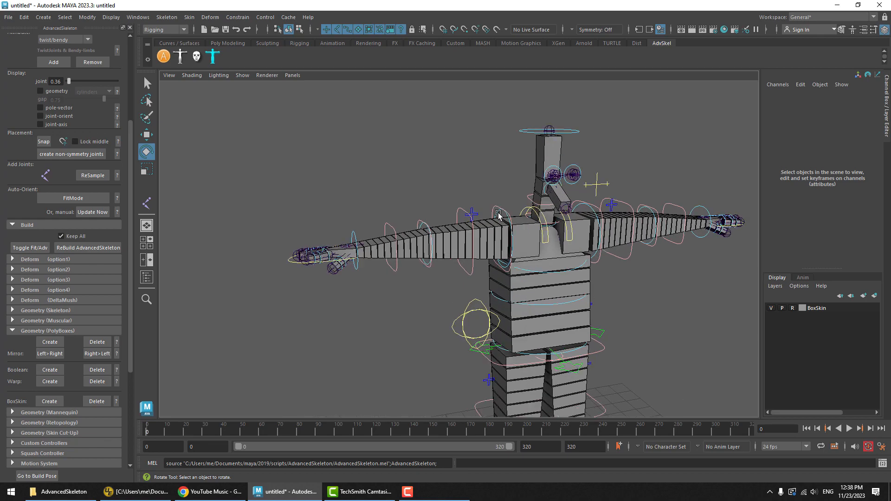
Step: Try moving the right upper arm's middle bend control upward, undo the move and clear the selection
{"action": "left_click", "coordinate": [425, 223]}
{"action": "left_click_drag", "start_coordinate": [425, 223], "coordinate": [403, 212], "text": "alt"}
{"action": "scroll", "coordinate": [508, 243], "scroll_direction": "up", "scroll_amount": 3}
{"action": "key", "text": "w"}
{"action": "left_click_drag", "start_coordinate": [508, 243], "coordinate": [426, 296], "text": "alt"}
{"action": "left_click_drag", "start_coordinate": [387, 275], "coordinate": [408, 269], "text": "alt"}
{"action": "right_click_drag", "start_coordinate": [408, 270], "coordinate": [445, 272], "text": "alt"}
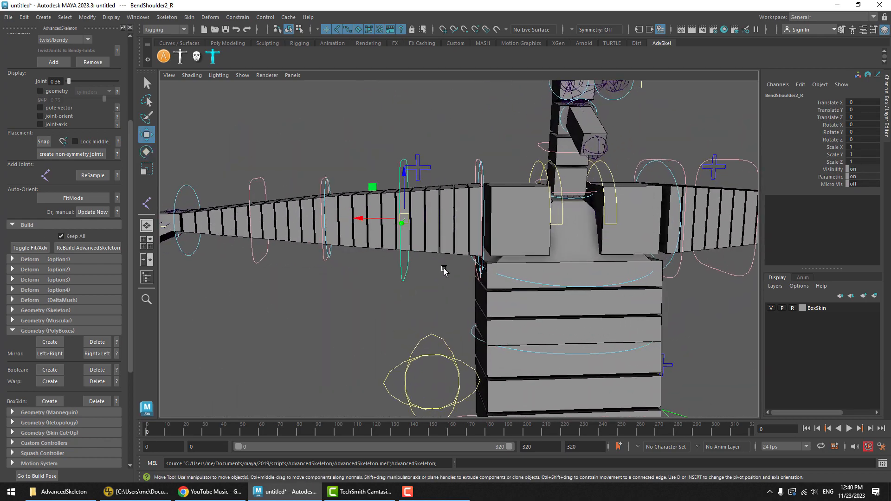
{"action": "left_click_drag", "start_coordinate": [444, 272], "coordinate": [428, 279], "text": "alt"}
{"action": "left_click_drag", "start_coordinate": [413, 236], "coordinate": [409, 181]}
{"action": "key", "text": "ctrl+z"}
{"action": "key", "text": "ctrl+z"}
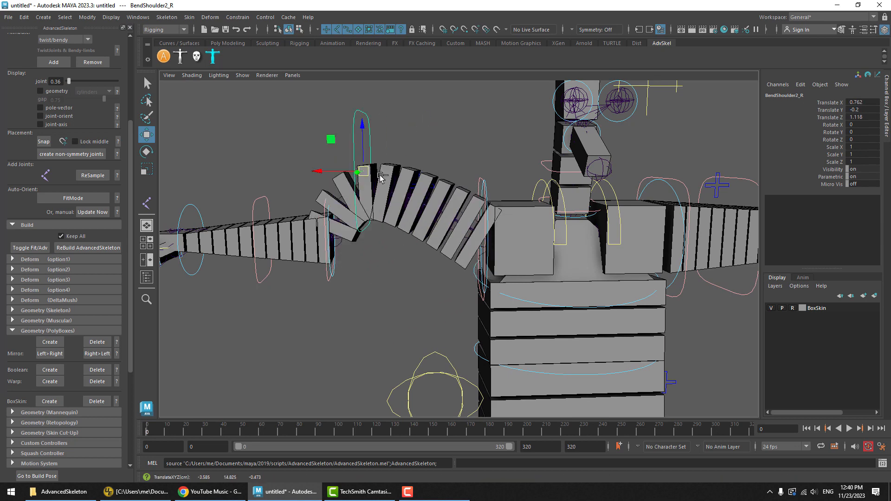
{"action": "left_click", "coordinate": [467, 169]}
Step: Open the Outliner beside the rig and expand Group, MotionSystem, BendSystem and BendCurve
{"action": "key", "text": "o"}
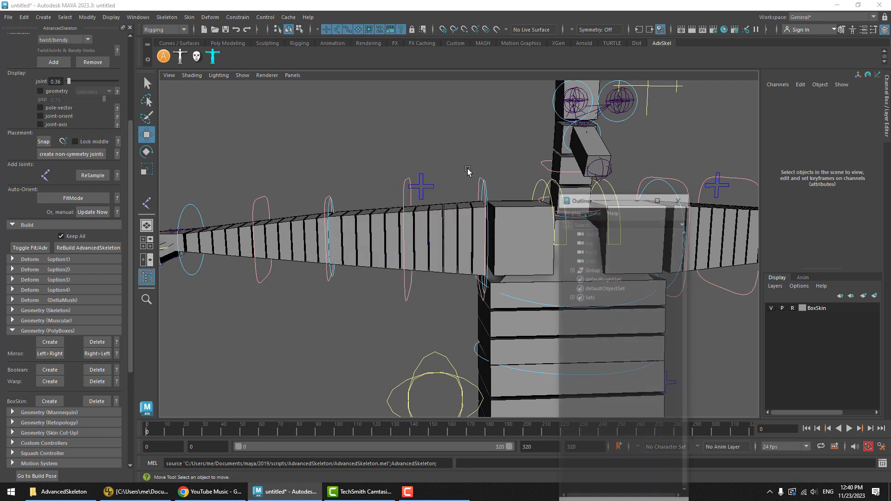
{"action": "left_click_drag", "start_coordinate": [599, 200], "coordinate": [676, 83]}
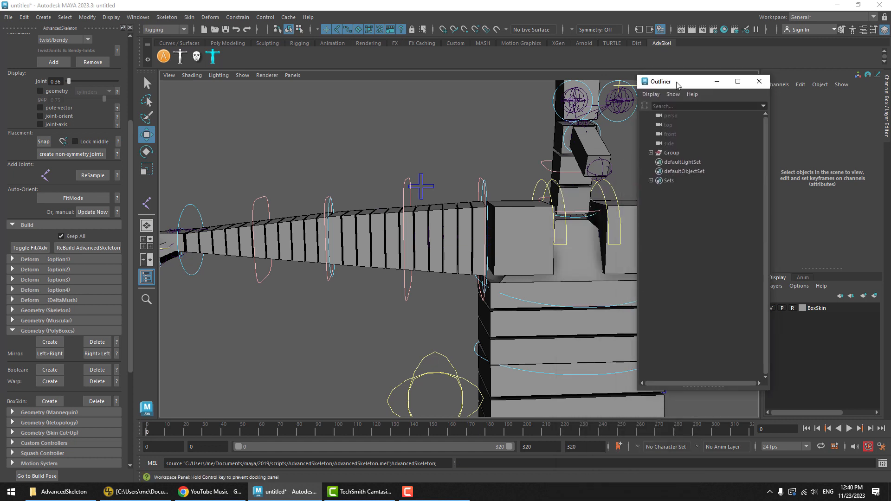
{"action": "left_click", "coordinate": [650, 152]}
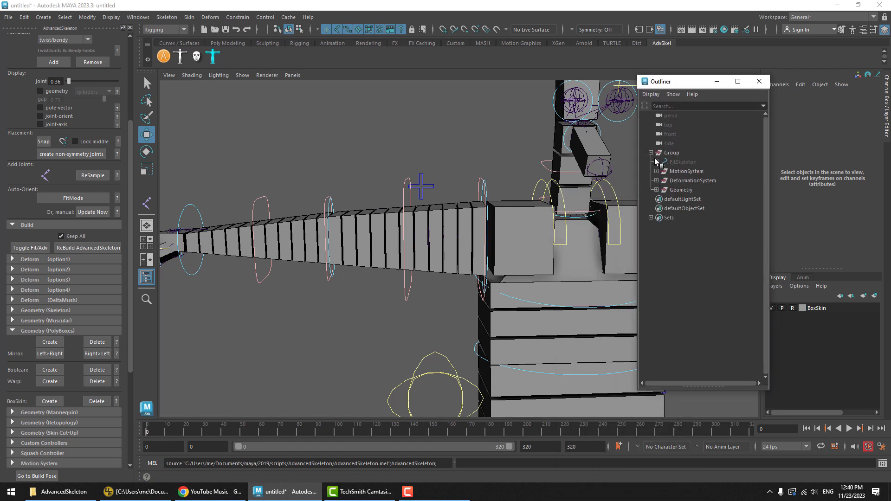
{"action": "left_click", "coordinate": [656, 172]}
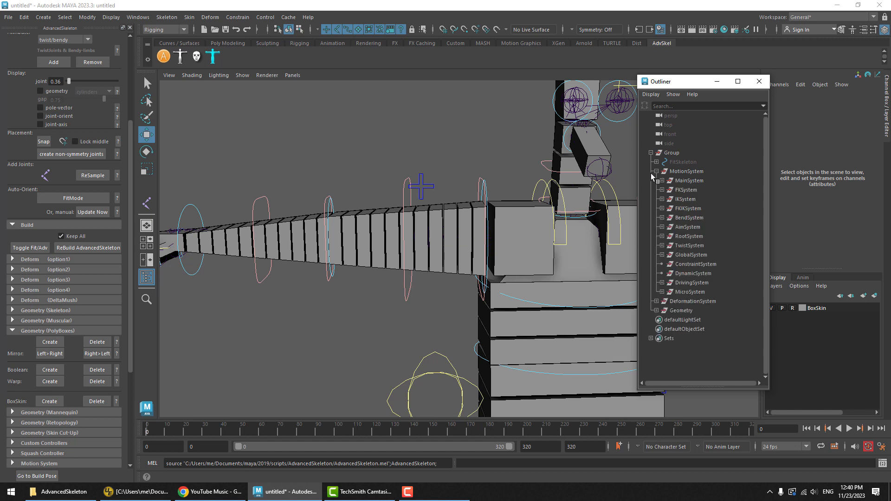
{"action": "left_click", "coordinate": [662, 218]}
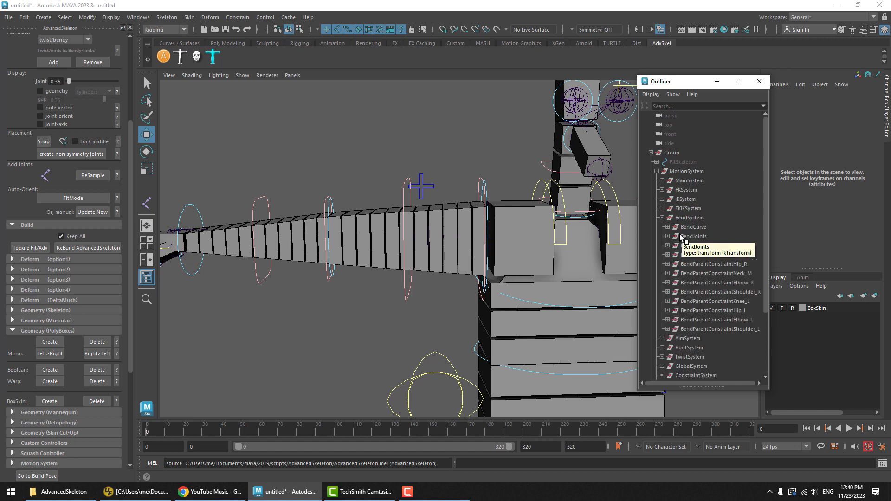
{"action": "left_click", "coordinate": [667, 227]}
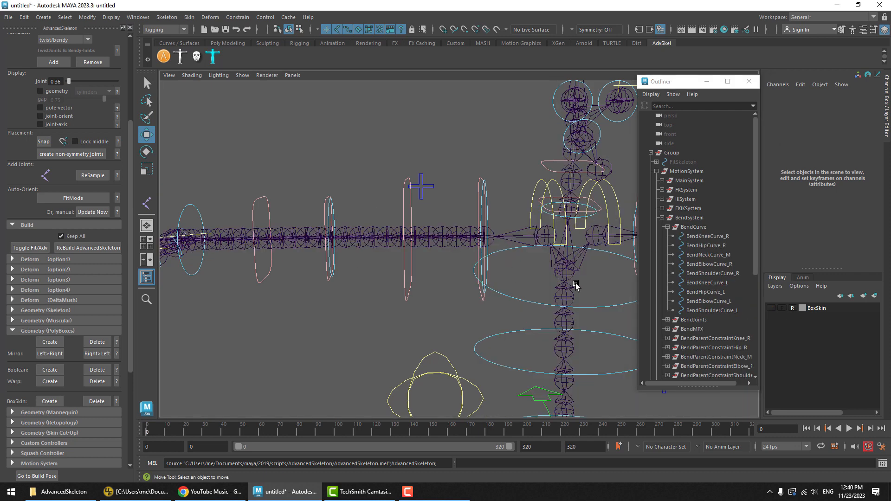
Step: Hide the BoxSkin layer and turn Joint Vis off on the Main control so only controls and curves show
{"action": "right_click_drag", "start_coordinate": [577, 286], "coordinate": [548, 296], "text": "alt"}
{"action": "middle_click_drag", "start_coordinate": [548, 296], "coordinate": [524, 185], "text": "alt"}
{"action": "left_click", "coordinate": [421, 378]}
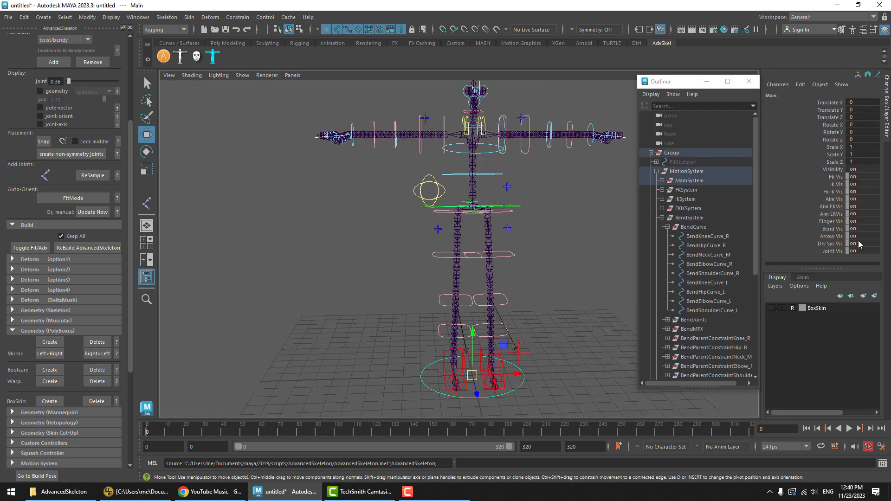
{"action": "left_click", "coordinate": [860, 251]}
{"action": "type", "text": "0"}
{"action": "key", "text": "Return"}
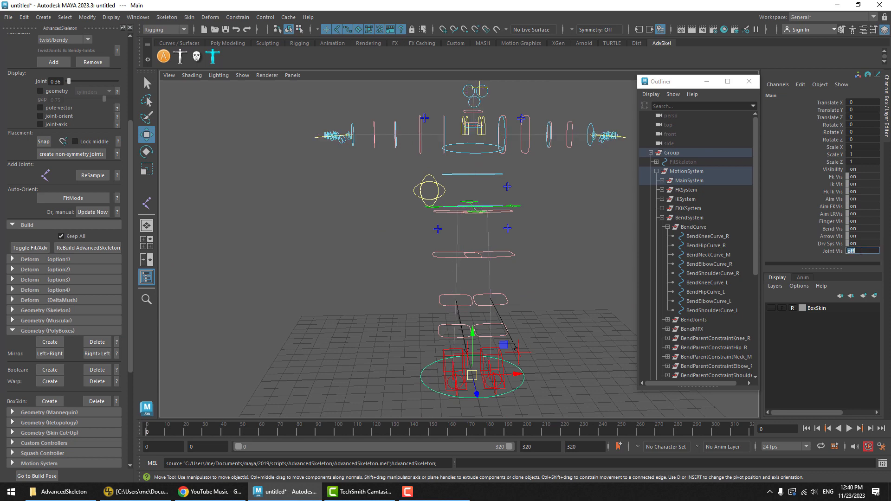
Step: Try raising the right upper arm's middle bend control to bend the underlying curve, and undo the moves
{"action": "middle_click_drag", "start_coordinate": [452, 155], "coordinate": [465, 226], "text": "alt"}
{"action": "right_click_drag", "start_coordinate": [465, 226], "coordinate": [642, 232], "text": "alt"}
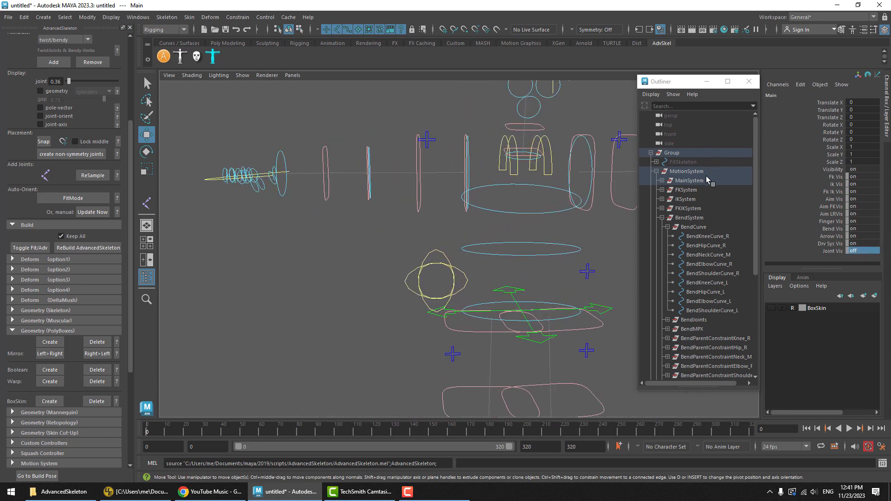
{"action": "middle_click_drag", "start_coordinate": [457, 209], "coordinate": [456, 237], "text": "alt"}
{"action": "left_click", "coordinate": [418, 237]}
{"action": "middle_click_drag", "start_coordinate": [405, 267], "coordinate": [433, 229]}
{"action": "key", "text": "ctrl+z"}
{"action": "key", "text": "ctrl+z"}
{"action": "key", "text": "ctrl+z"}
{"action": "key", "text": "ctrl+z"}
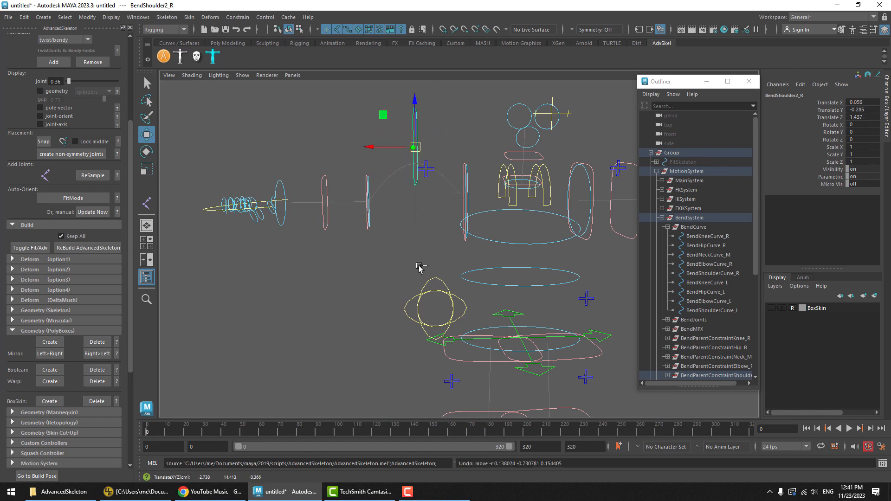
Step: Examine the rig's bend curves by selecting BendKneeCurve_R through BendKneeCurve_L, and BendHipCurve_R alone, before clearing the selection
{"action": "left_click_drag", "start_coordinate": [717, 239], "coordinate": [717, 284]}
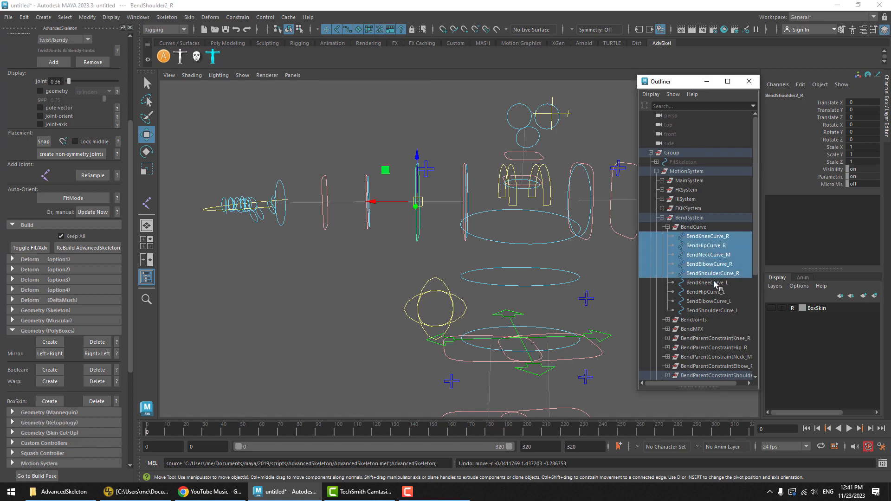
{"action": "left_click_drag", "start_coordinate": [446, 269], "coordinate": [396, 284], "text": "alt"}
{"action": "right_click_drag", "start_coordinate": [426, 286], "coordinate": [428, 285], "text": "alt"}
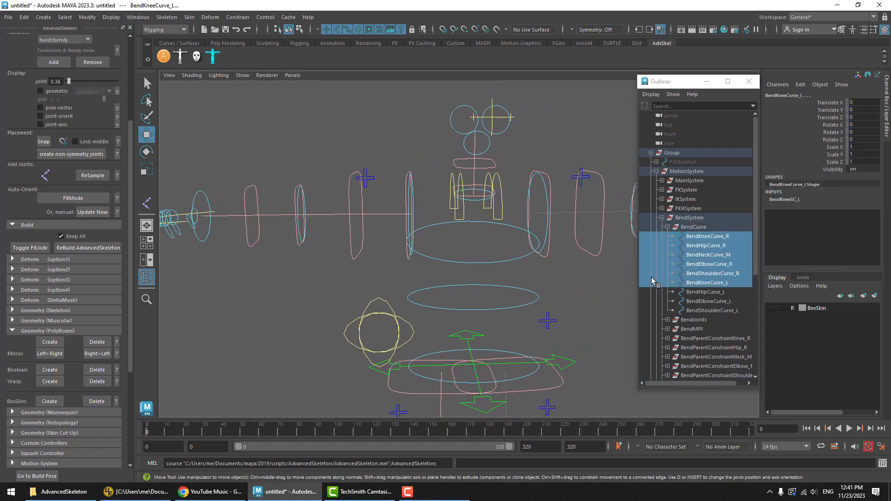
{"action": "left_click", "coordinate": [704, 246]}
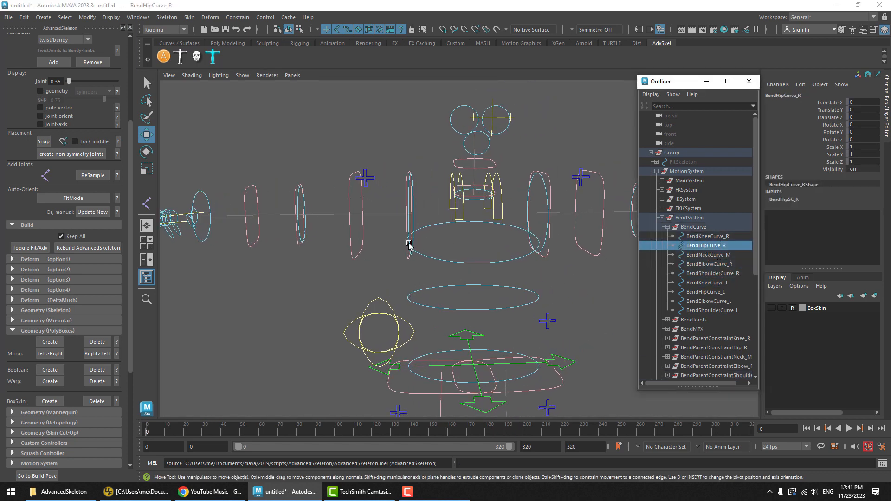
{"action": "left_click", "coordinate": [583, 280]}
{"action": "right_click_drag", "start_coordinate": [583, 280], "coordinate": [675, 269], "text": "alt"}
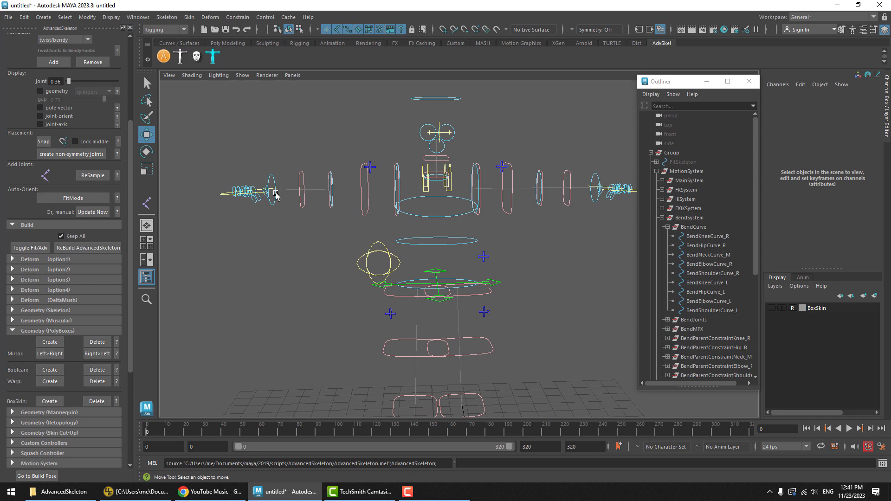
{"action": "left_click_drag", "start_coordinate": [478, 192], "coordinate": [491, 191], "text": "alt"}
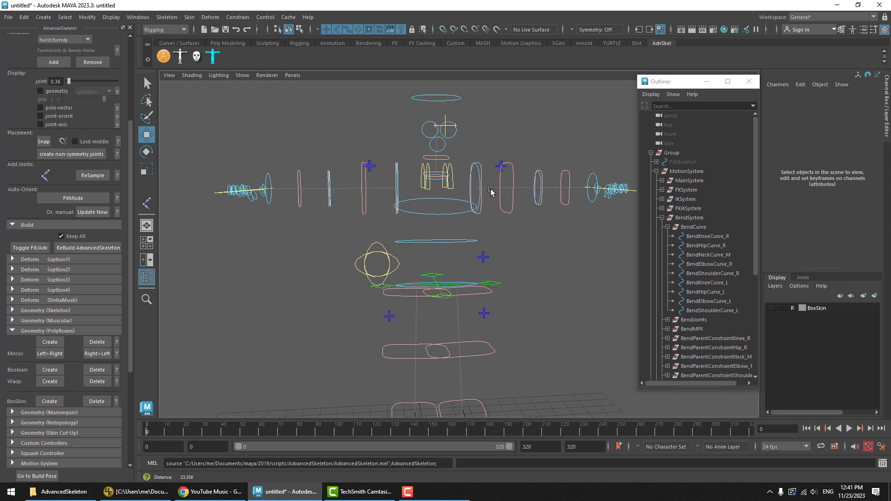
{"action": "right_click_drag", "start_coordinate": [490, 192], "coordinate": [514, 212], "text": "alt"}
{"action": "middle_click_drag", "start_coordinate": [513, 212], "coordinate": [515, 228], "text": "alt"}
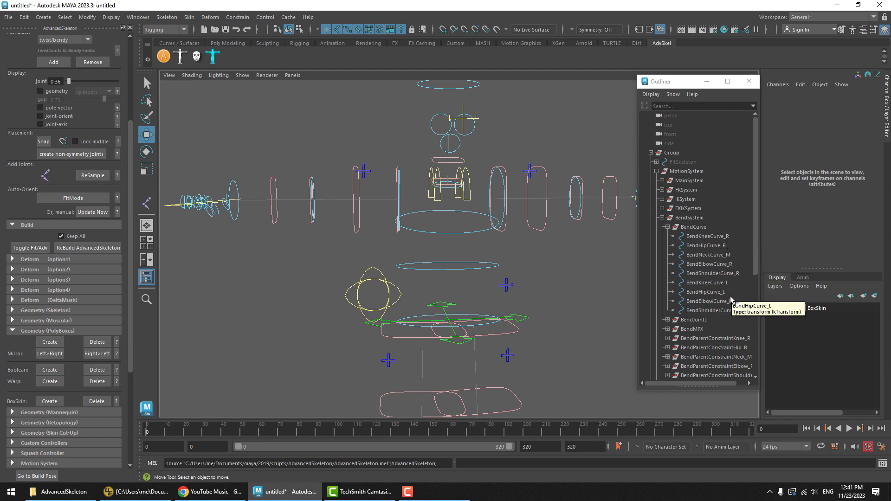
Step: Apply a nonlinear Sine deformer to the right arm's BendElbowCurve_R and BendShoulderCurve_R curves
{"action": "left_click", "coordinate": [709, 264]}
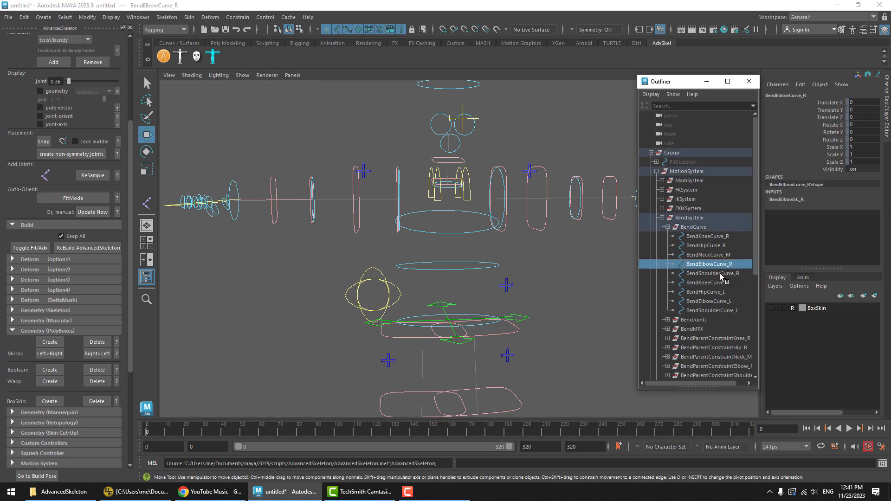
{"action": "left_click", "coordinate": [722, 275], "text": "shift"}
{"action": "scroll", "coordinate": [320, 197], "scroll_direction": "up", "scroll_amount": 3}
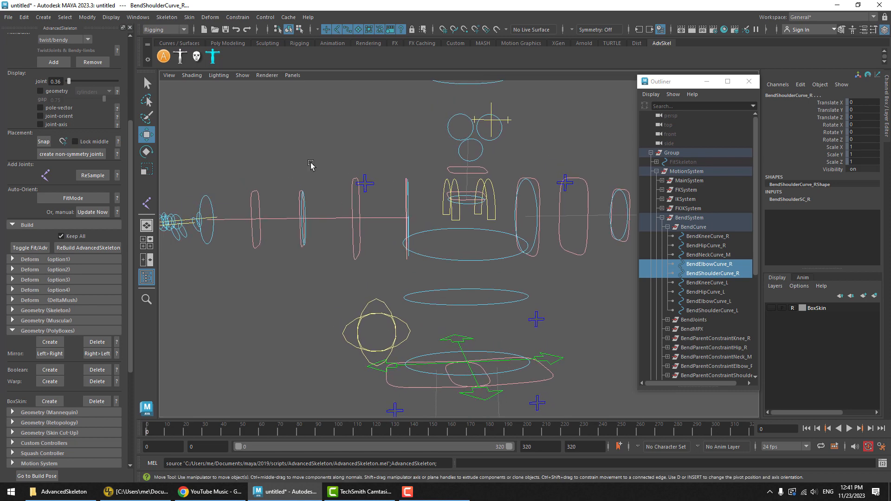
{"action": "left_click", "coordinate": [209, 17]}
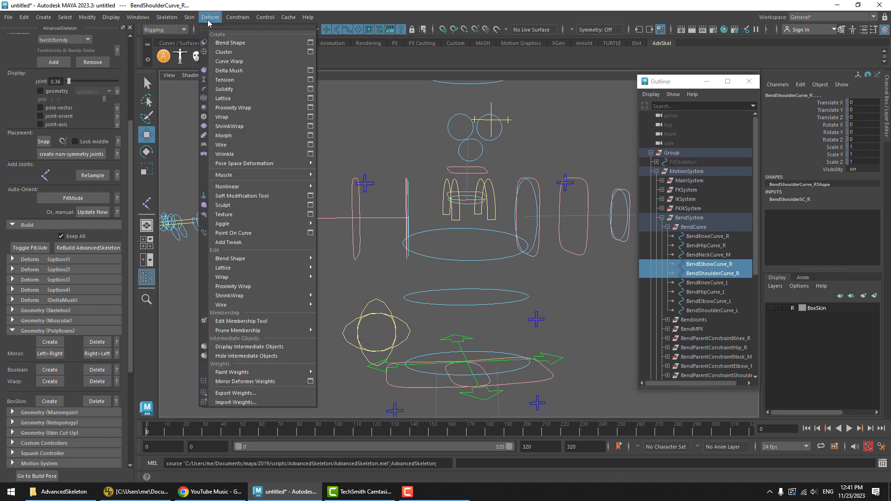
{"action": "mouse_move", "coordinate": [304, 186]}
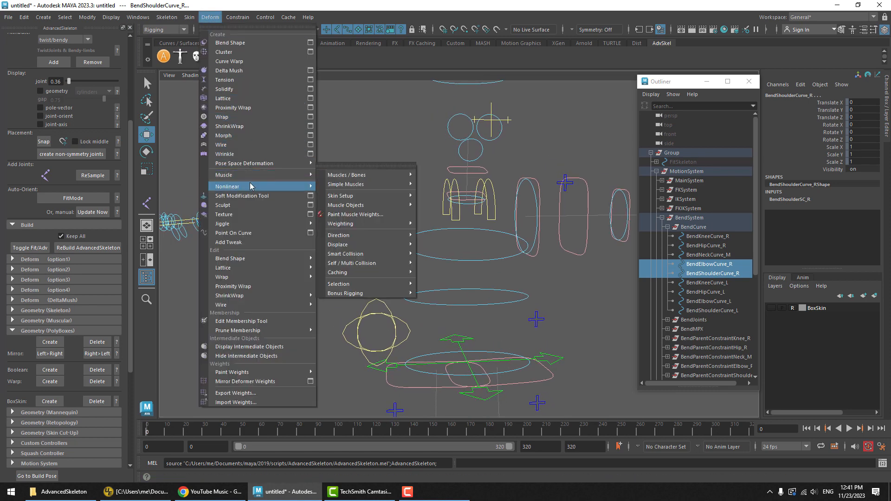
{"action": "left_click", "coordinate": [347, 205]}
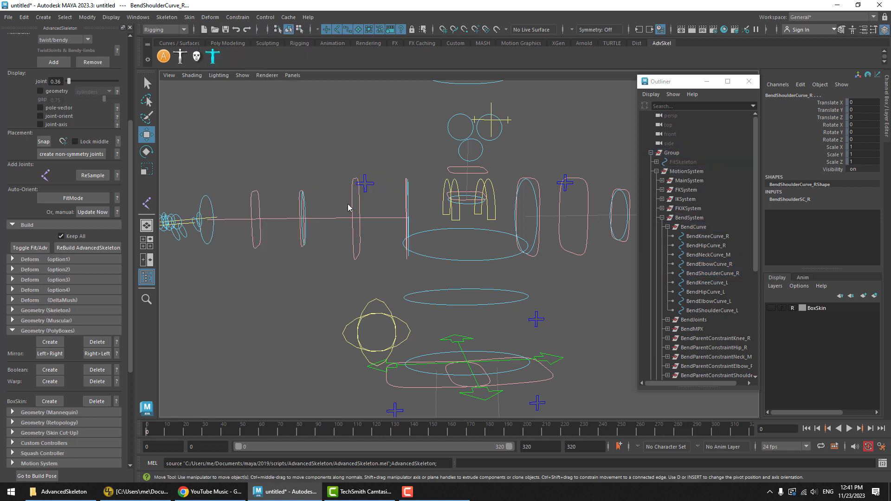
Step: Set the sine deformer's amplitude to 0.18 and rotate its handle to 90 degrees in Z along the right arm
{"action": "left_click", "coordinate": [833, 214]}
{"action": "middle_click_drag", "start_coordinate": [420, 238], "coordinate": [432, 235]}
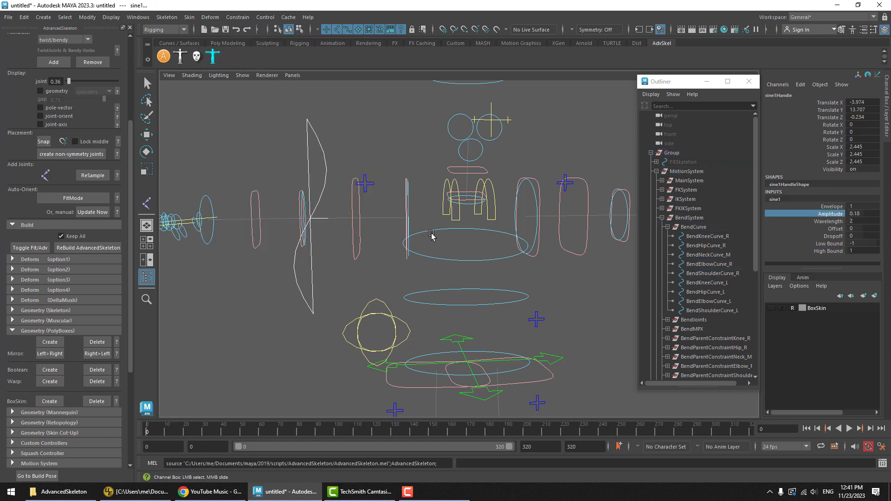
{"action": "key", "text": "e"}
{"action": "left_click_drag", "start_coordinate": [340, 182], "coordinate": [377, 204]}
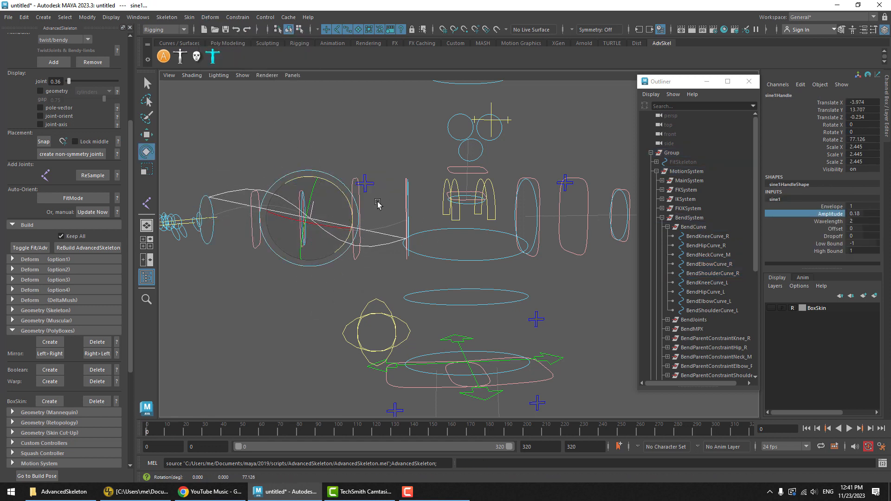
{"action": "left_click", "coordinate": [864, 138]}
{"action": "key", "text": "Return"}
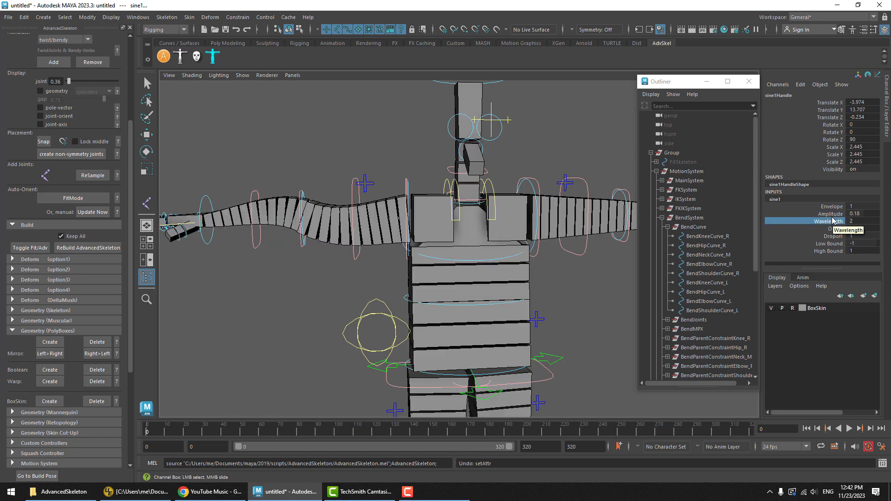
Step: Raise the sine deformer's amplitude to 0.28, try varying its offset to shift the wave along the arm, and clear the selection
{"action": "left_click", "coordinate": [831, 214]}
{"action": "middle_click_drag", "start_coordinate": [525, 298], "coordinate": [532, 301]}
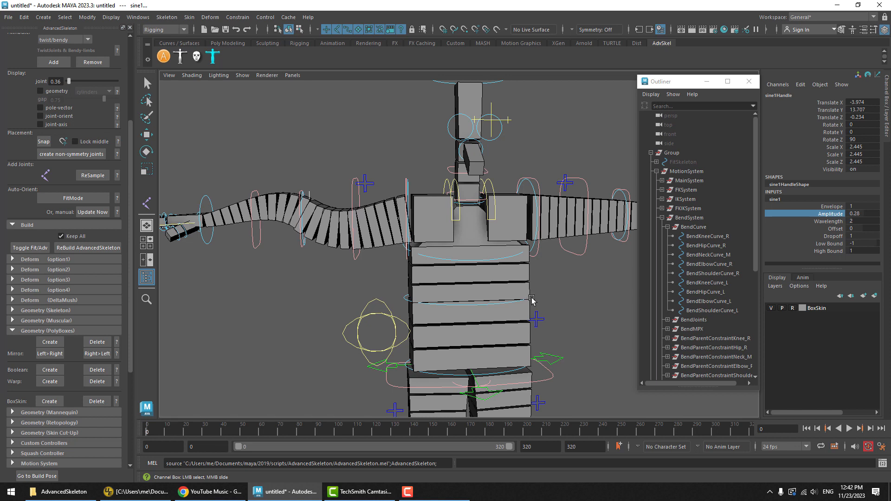
{"action": "left_click", "coordinate": [835, 228]}
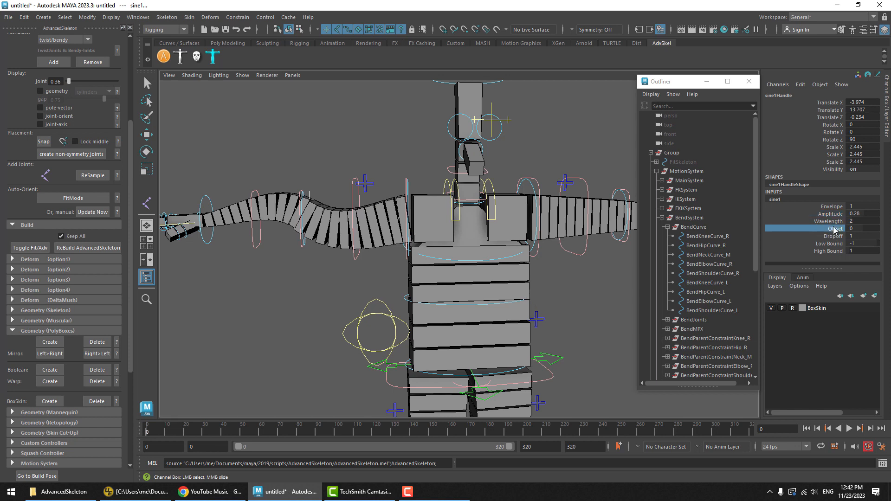
{"action": "middle_click_drag", "start_coordinate": [348, 364], "coordinate": [541, 318]}
{"action": "left_click", "coordinate": [312, 120]}
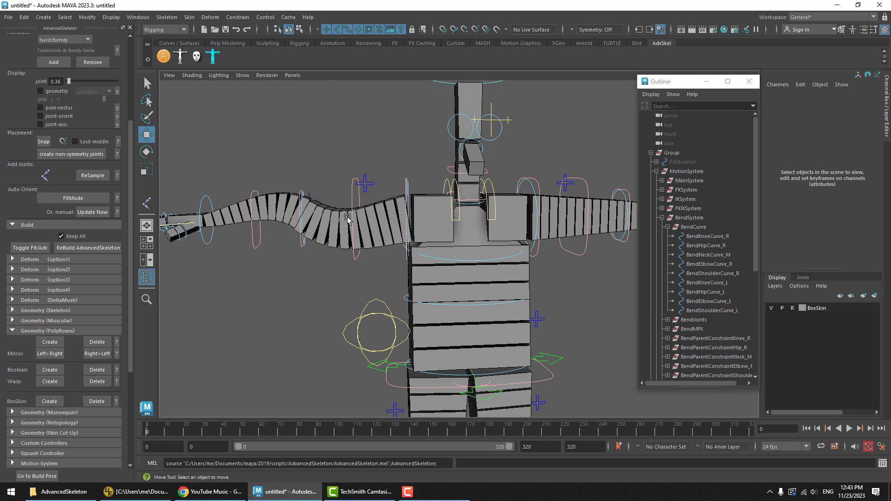
Step: Open the biped picker, inspect its Deformable Controllers tool, and close both windows
{"action": "left_click", "coordinate": [180, 56]}
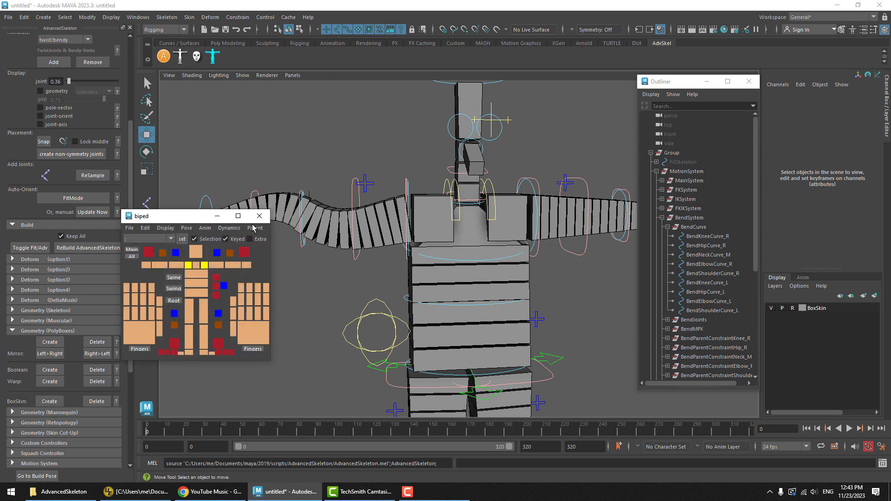
{"action": "left_click", "coordinate": [222, 229]}
{"action": "left_click", "coordinate": [222, 229]}
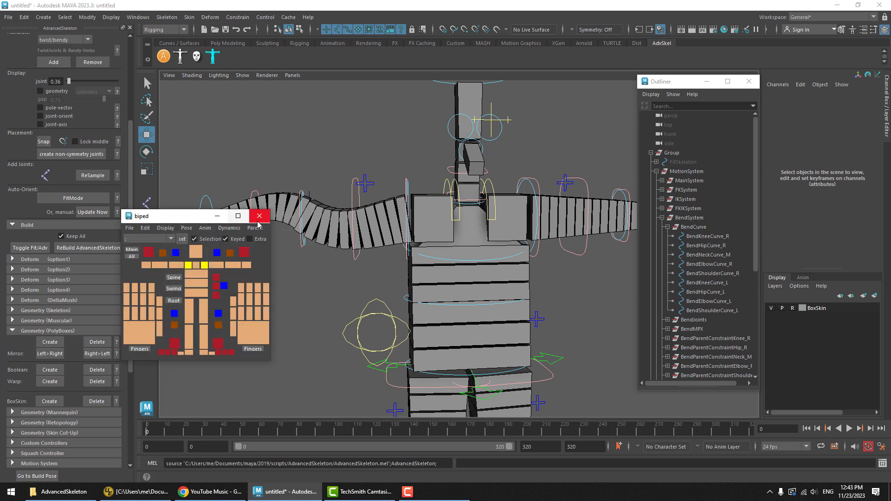
{"action": "left_click", "coordinate": [198, 229]}
{"action": "left_click", "coordinate": [238, 397]}
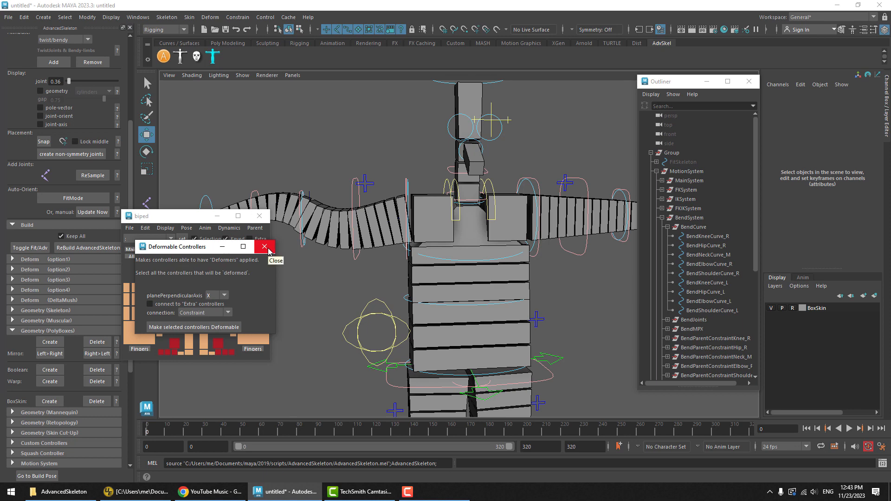
{"action": "left_click", "coordinate": [265, 246]}
{"action": "left_click", "coordinate": [259, 216]}
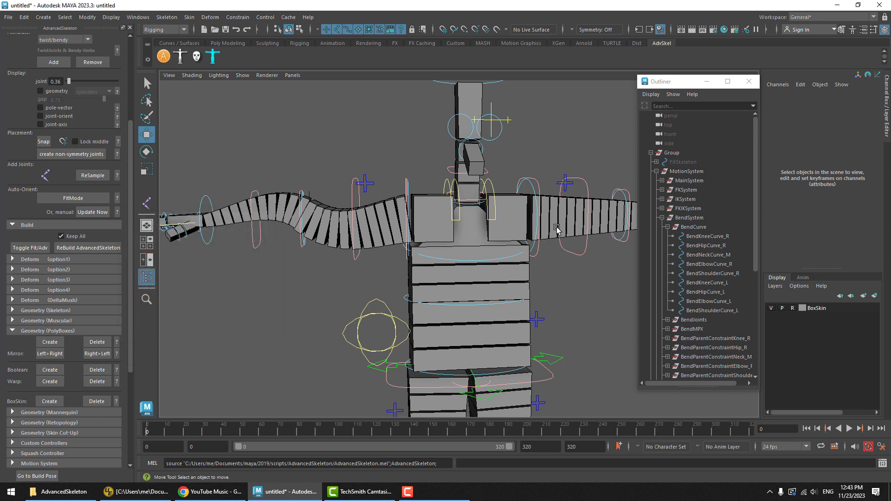
Step: Try moving the right leg's bend controls at the knee and mid-thigh, undoing each move
{"action": "scroll", "coordinate": [514, 263], "scroll_direction": "down", "scroll_amount": 6}
{"action": "middle_click_drag", "start_coordinate": [509, 265], "coordinate": [483, 208], "text": "alt"}
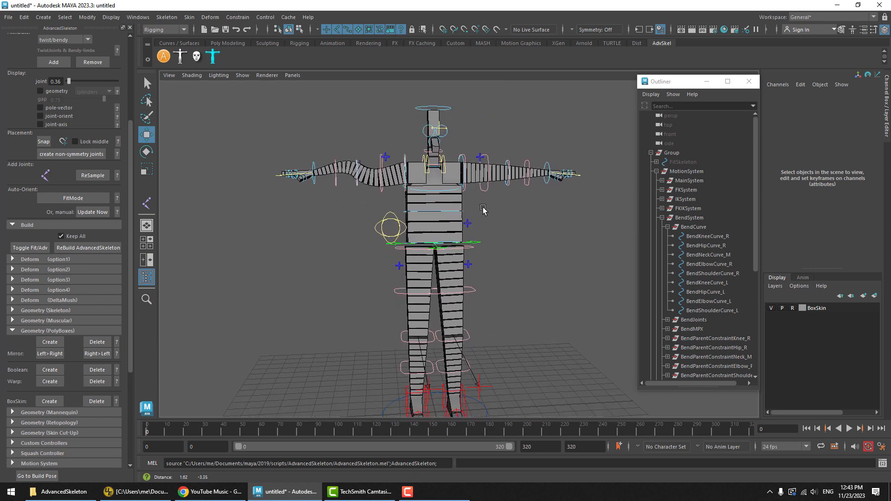
{"action": "right_click_drag", "start_coordinate": [486, 209], "coordinate": [487, 210], "text": "alt"}
{"action": "left_click", "coordinate": [402, 335]}
{"action": "left_click_drag", "start_coordinate": [385, 365], "coordinate": [412, 306]}
{"action": "key", "text": "ctrl+z"}
{"action": "left_click", "coordinate": [396, 289]}
{"action": "key", "text": "ctrl+z"}
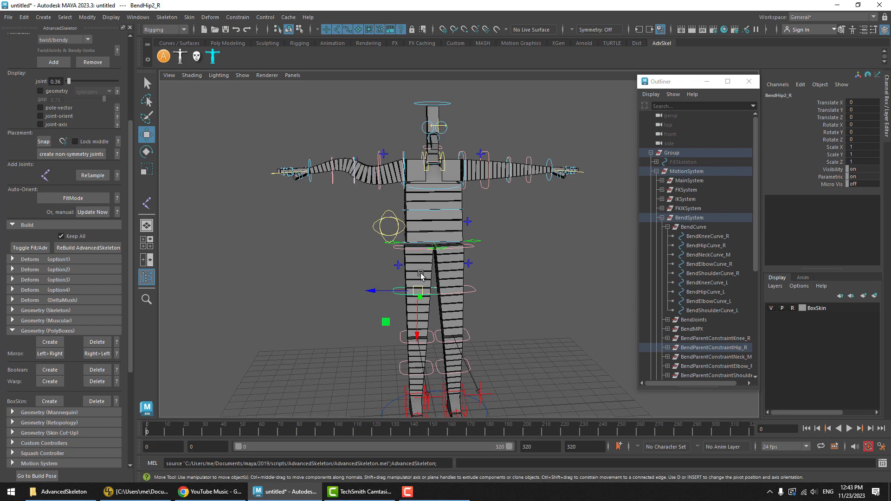